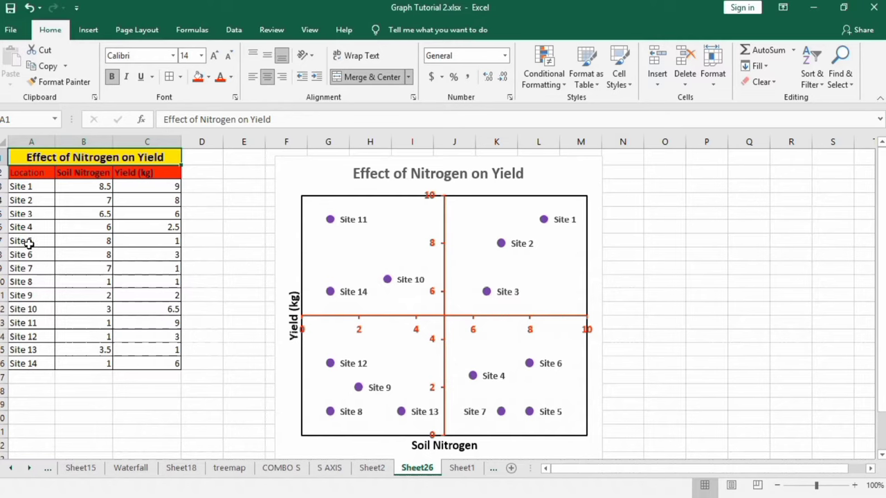
On Sheet1, insert a markers-only scatter chart from the Soil Nitrogen and Yield values in B3:C16.
left_click(33, 157)
left_click(462, 468)
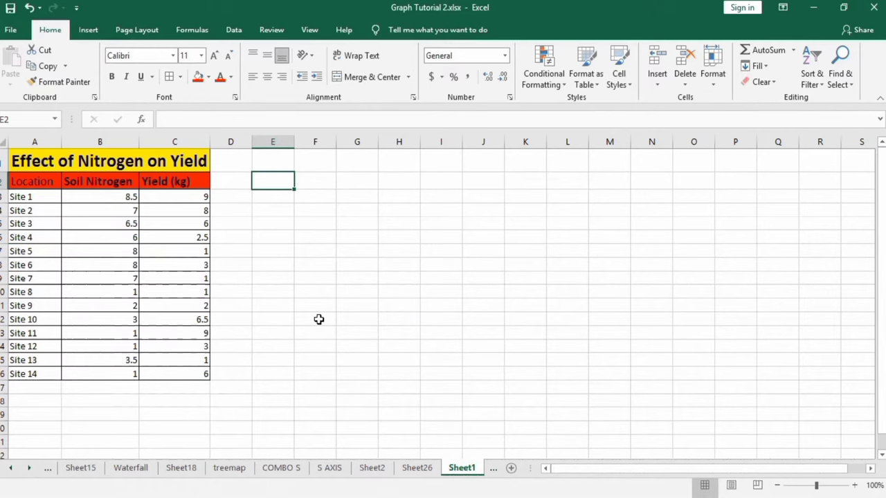
left_click(175, 374)
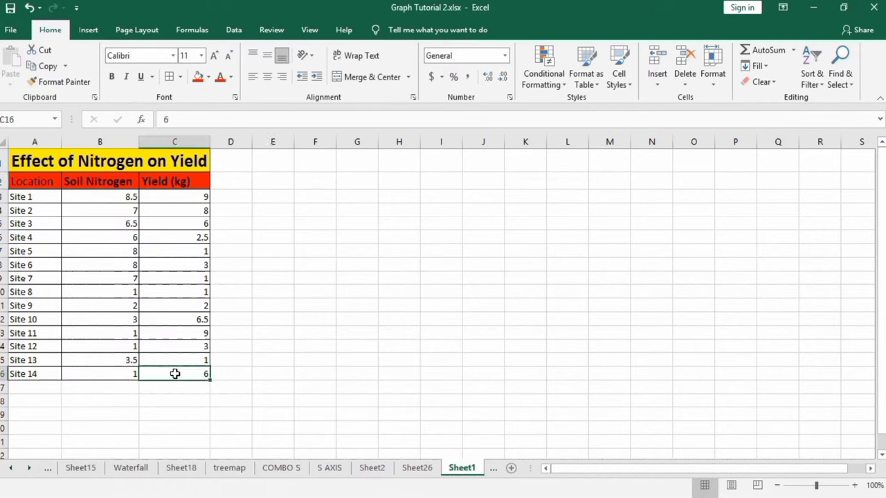
left_click_drag(175, 373, 105, 197)
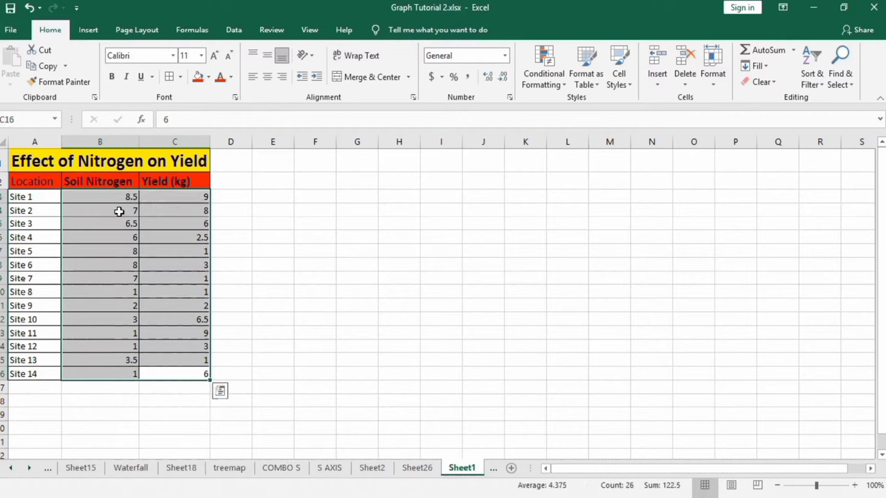
left_click(92, 31)
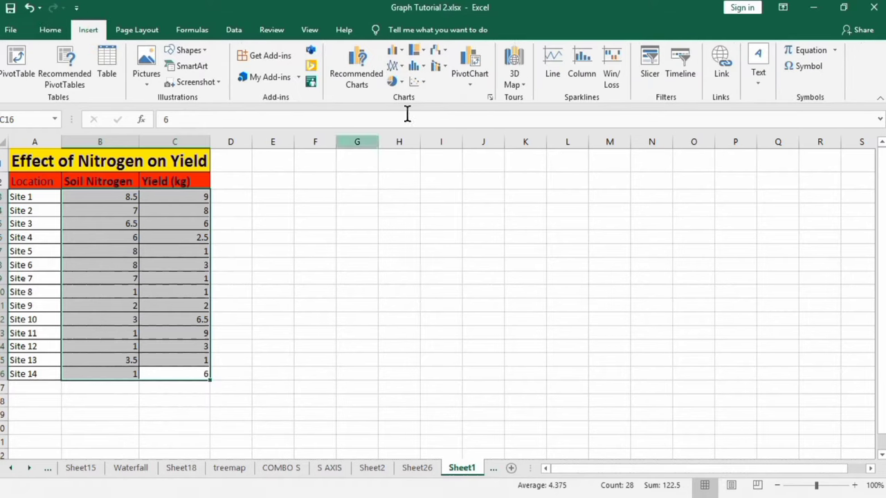
left_click(426, 84)
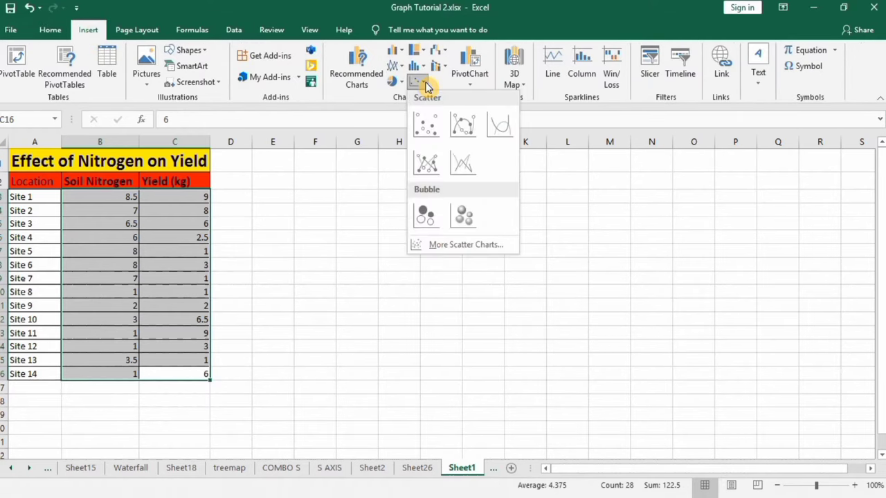
left_click(427, 123)
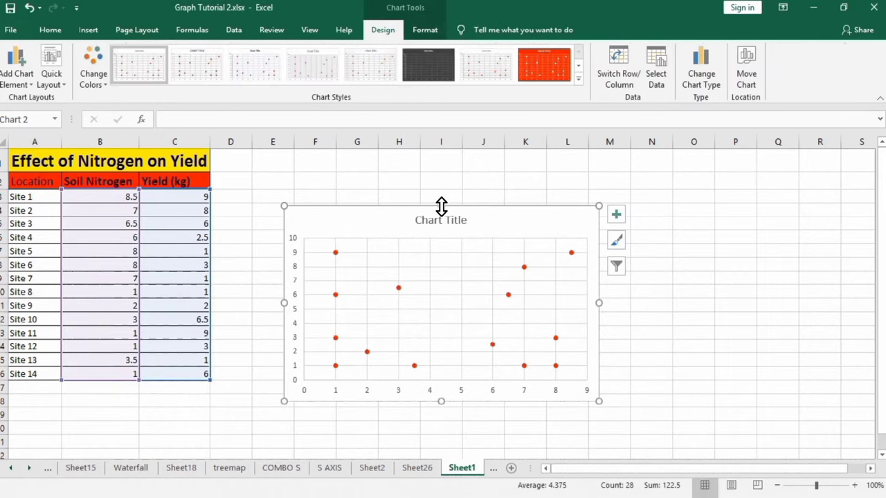
Enlarge the scatter chart by extending its upper, lower and right edges.
left_click_drag(440, 204, 437, 173)
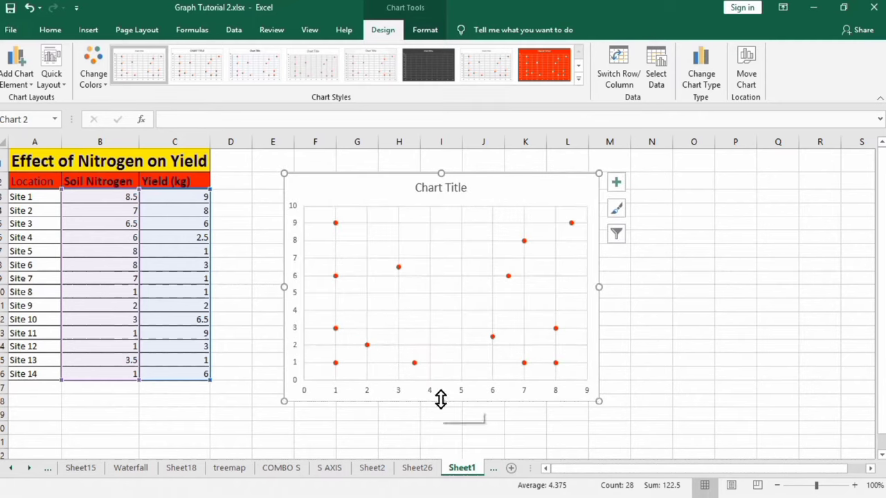
left_click_drag(440, 401, 440, 429)
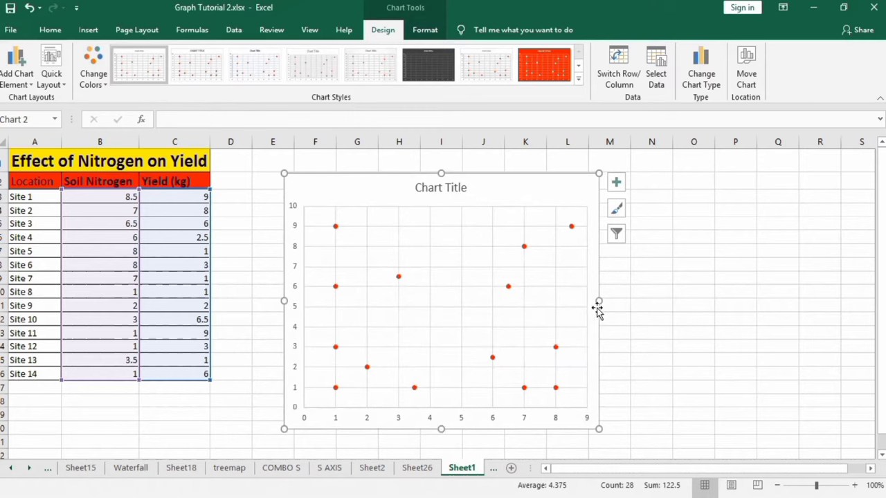
left_click_drag(599, 301, 628, 302)
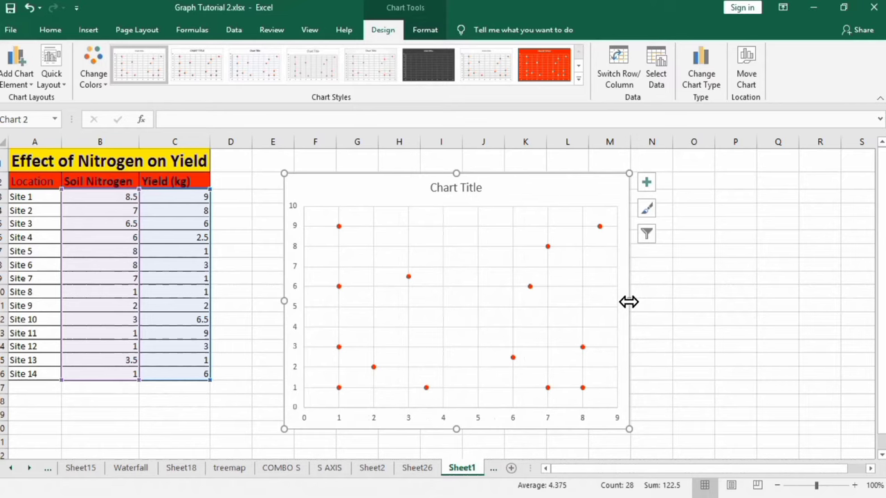
Remove the gridlines from the scatter chart and add axis titles to it.
left_click(645, 184)
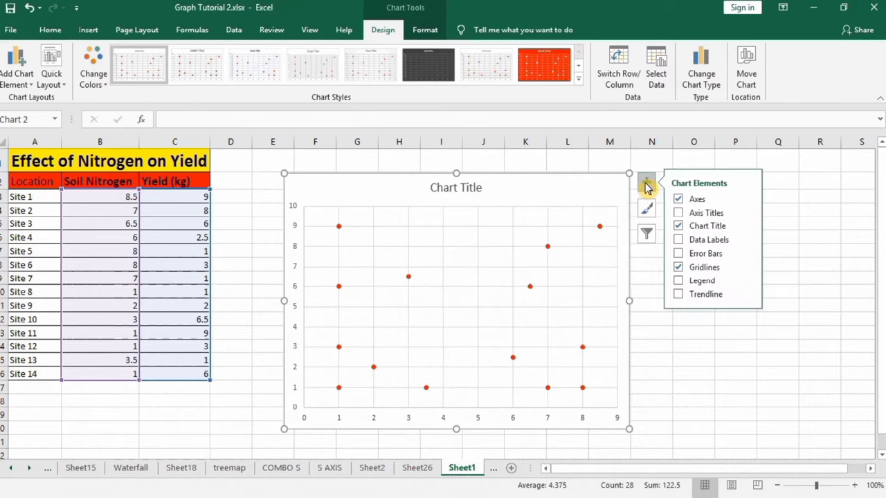
left_click(678, 268)
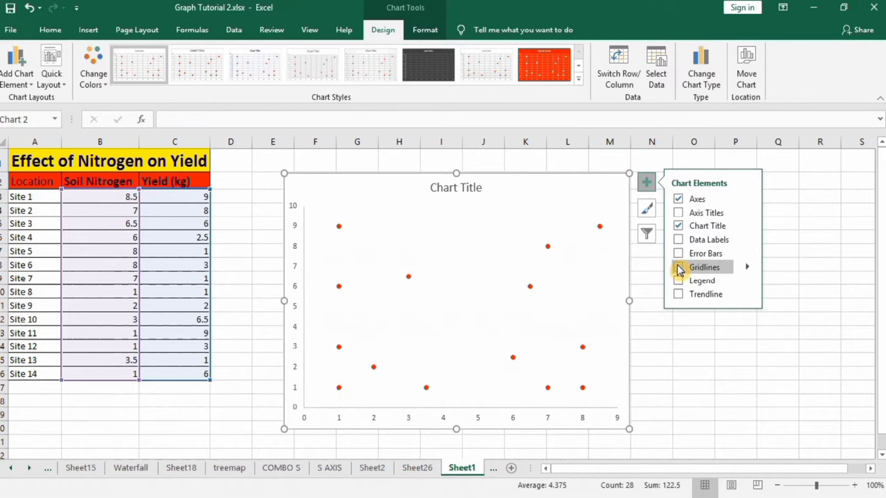
left_click(680, 213)
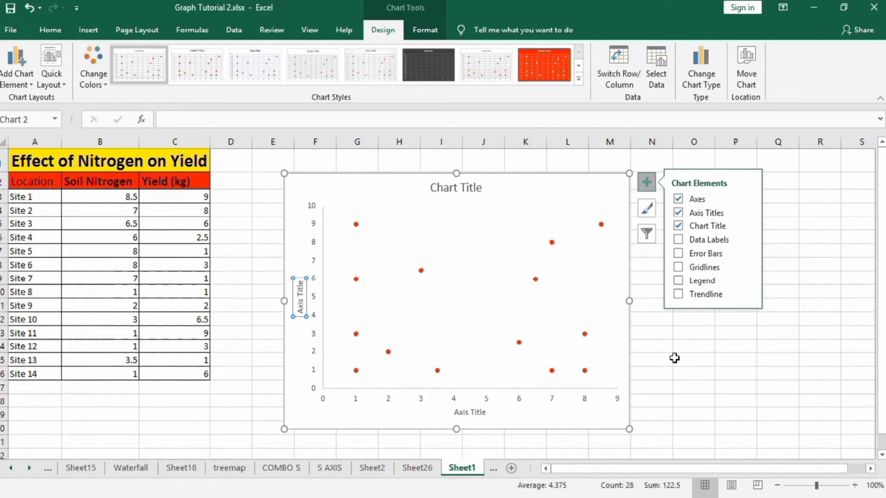
left_click(674, 358)
left_click(674, 357)
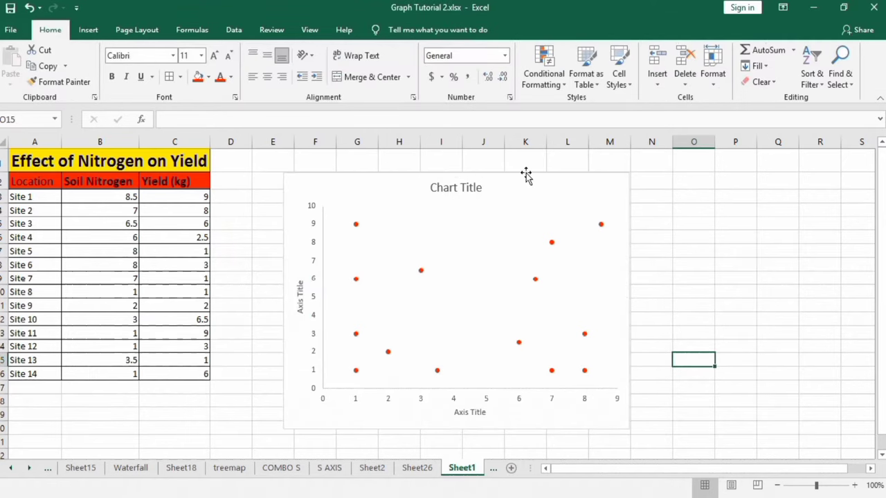
Link the chart title to cell A1 with the formula =Sheet1!$A$1.
left_click(458, 187)
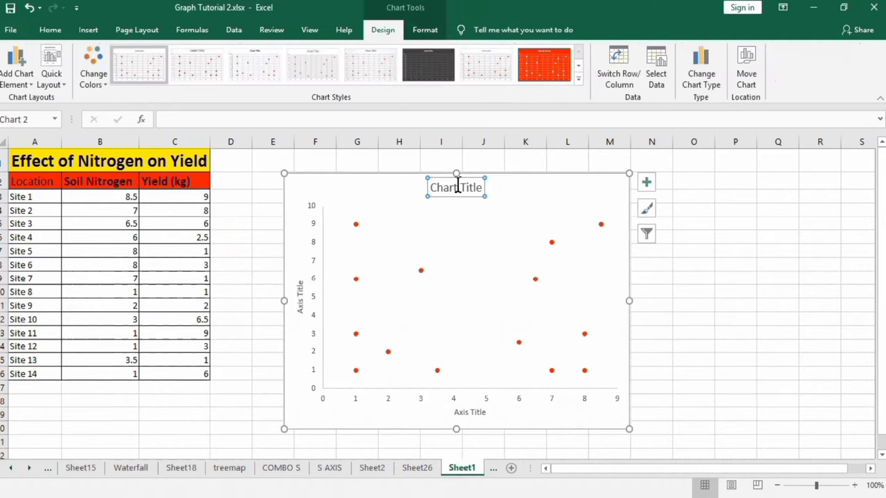
left_click(201, 118)
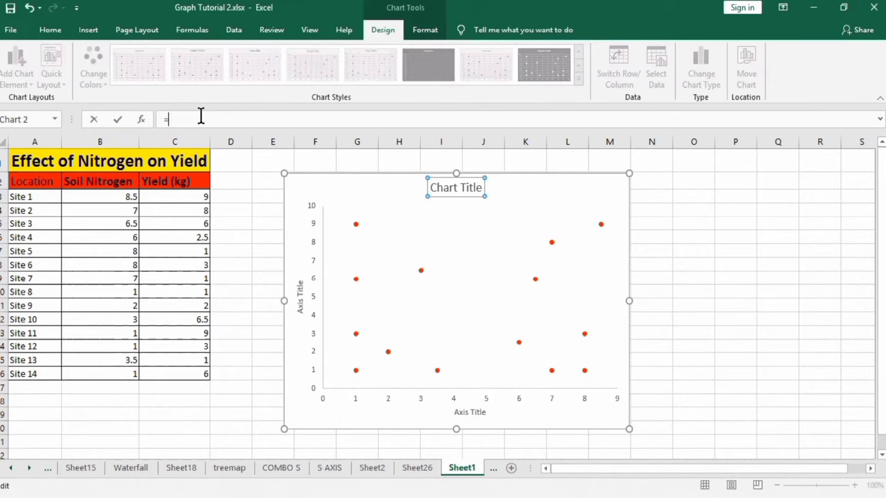
left_click(121, 161)
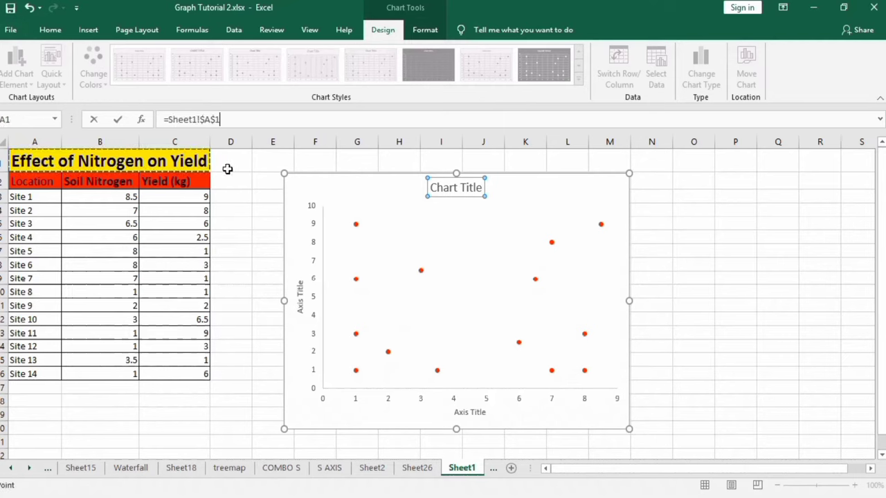
key("Return")
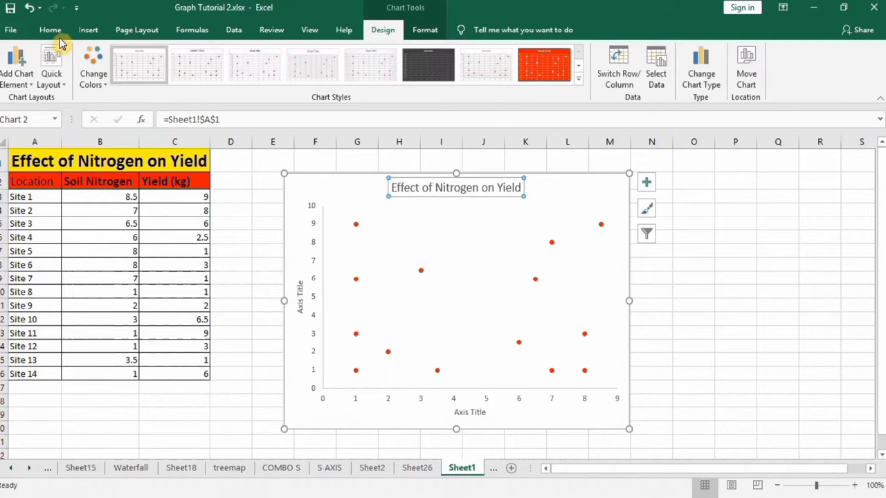
Format the chart title as black, bold text with font size 20.
left_click(52, 31)
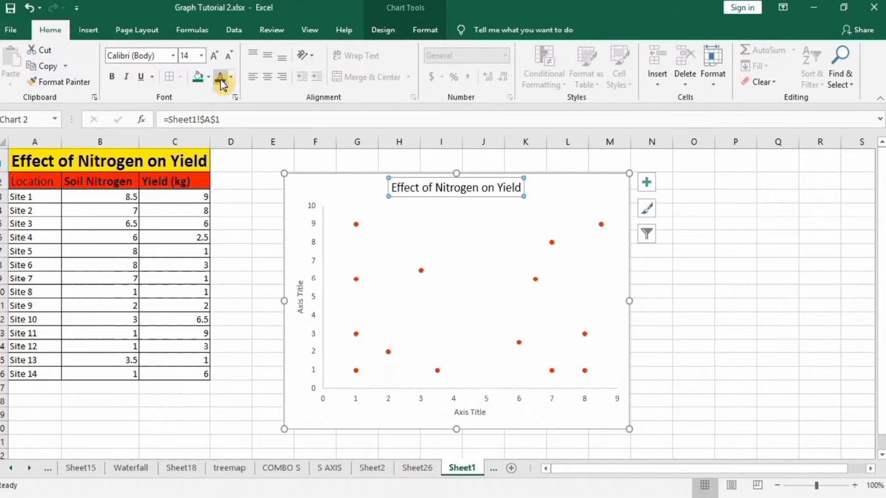
left_click(112, 77)
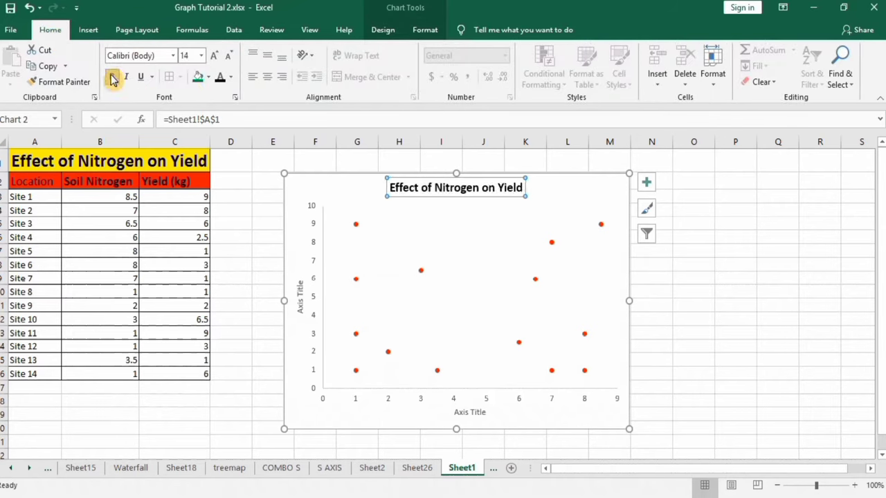
left_click(200, 55)
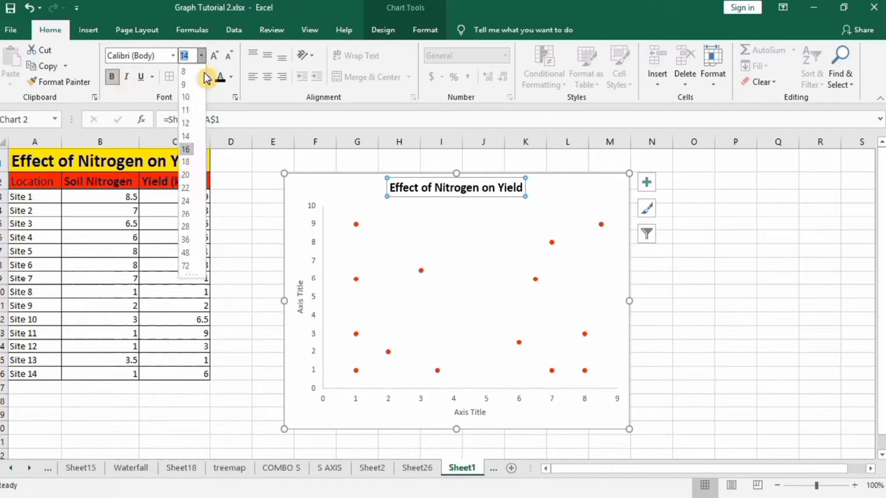
left_click(189, 174)
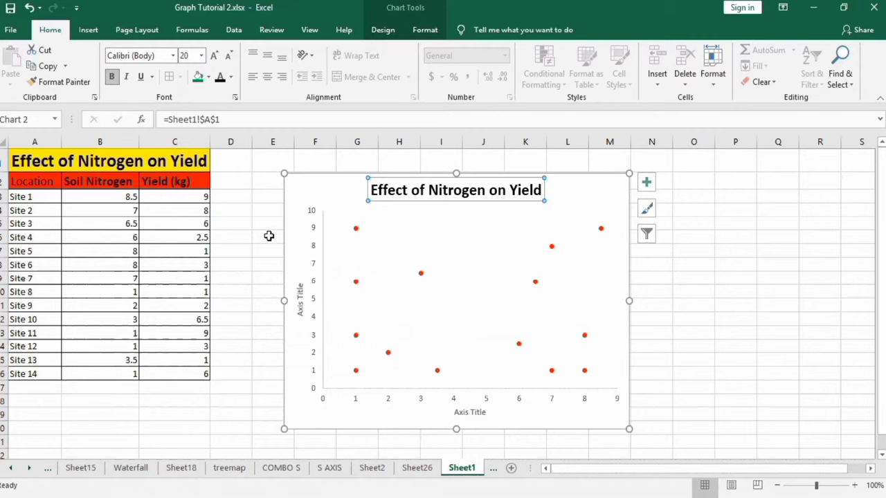
Link the vertical axis title to the Yield (kg) header with the formula =Sheet1!$C$2.
left_click(300, 296)
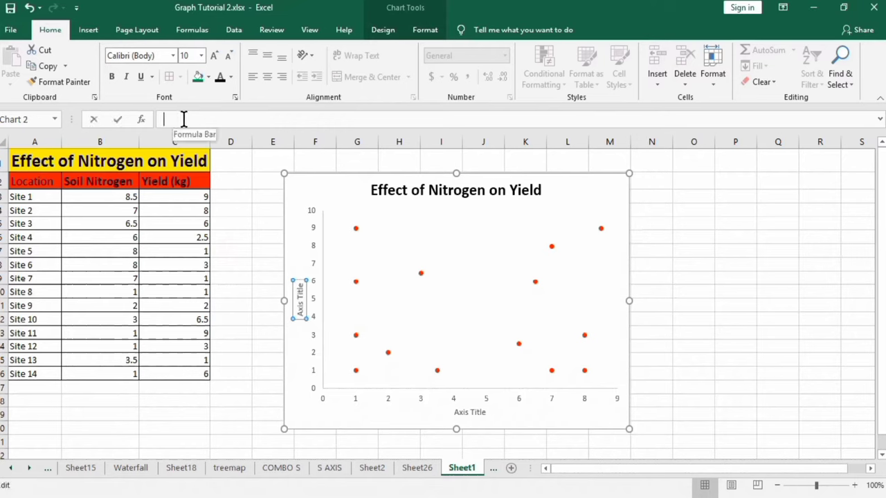
left_click(184, 119)
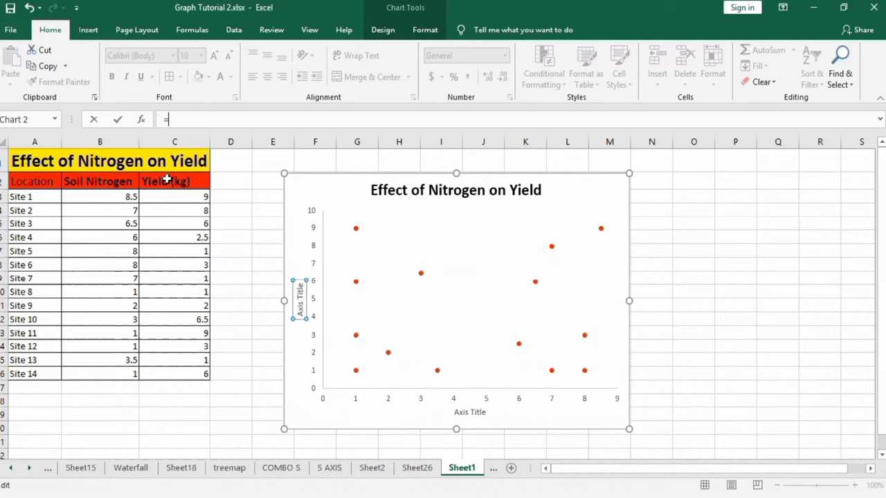
left_click(166, 179)
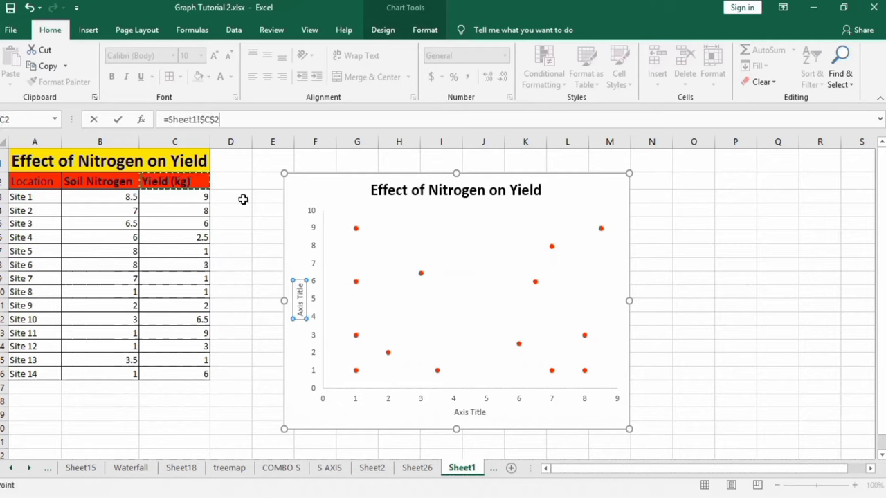
key("Return")
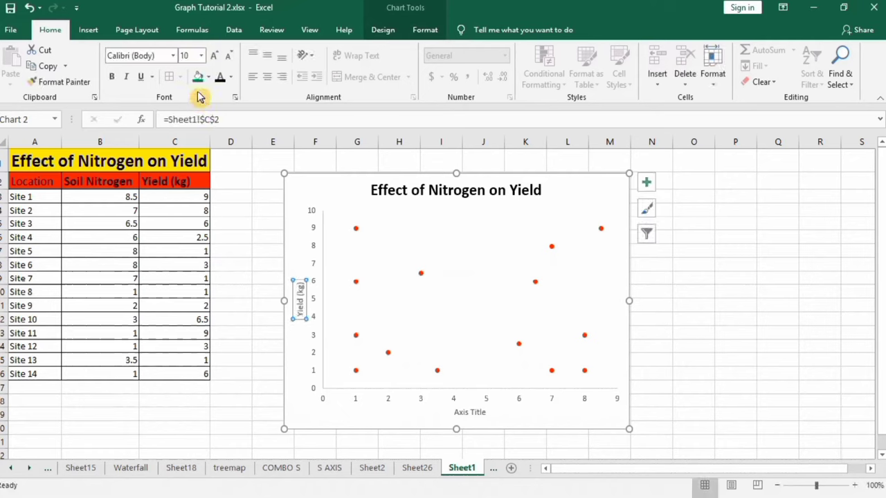
Make the vertical axis title bold and set its font size to 12.
left_click(113, 77)
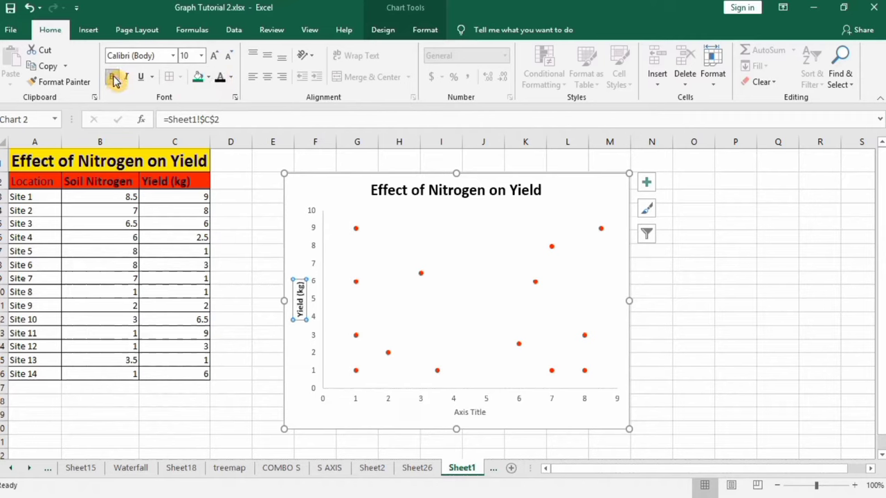
left_click(201, 56)
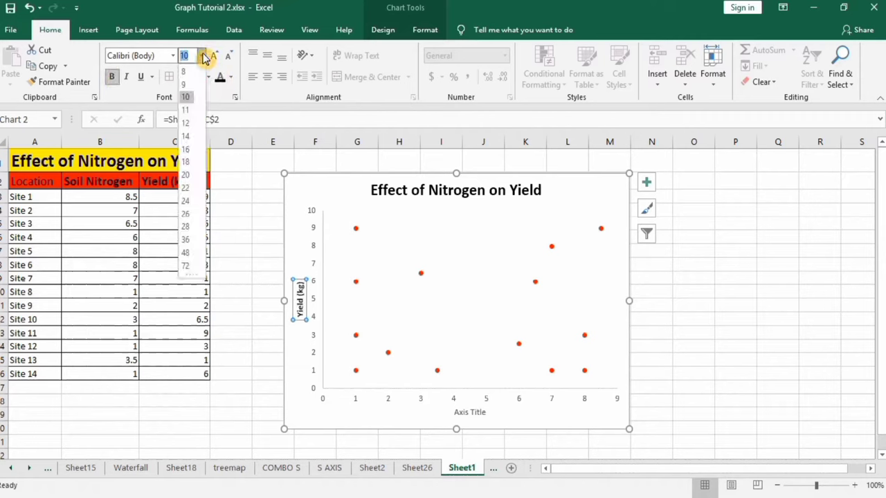
left_click(186, 122)
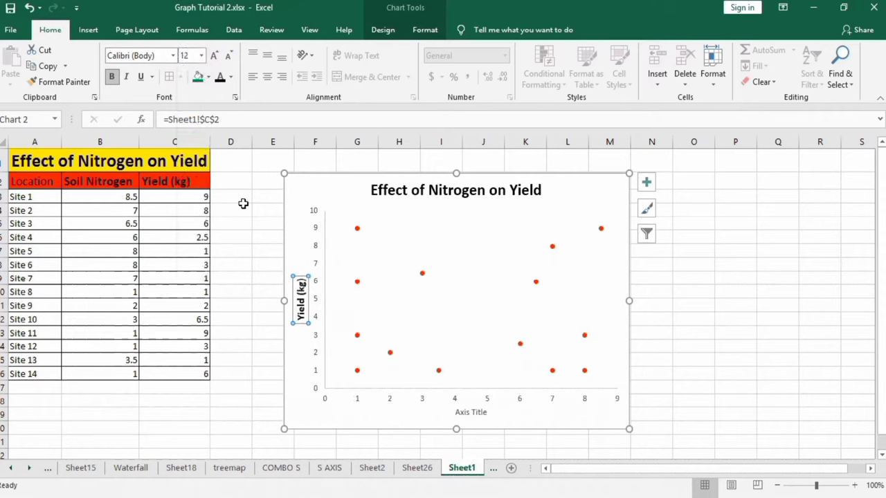
Copy the vertical axis title's formatting to the horizontal axis title and link that title to the Soil Nitrogen header with =Sheet1!$B$2.
left_click(71, 83)
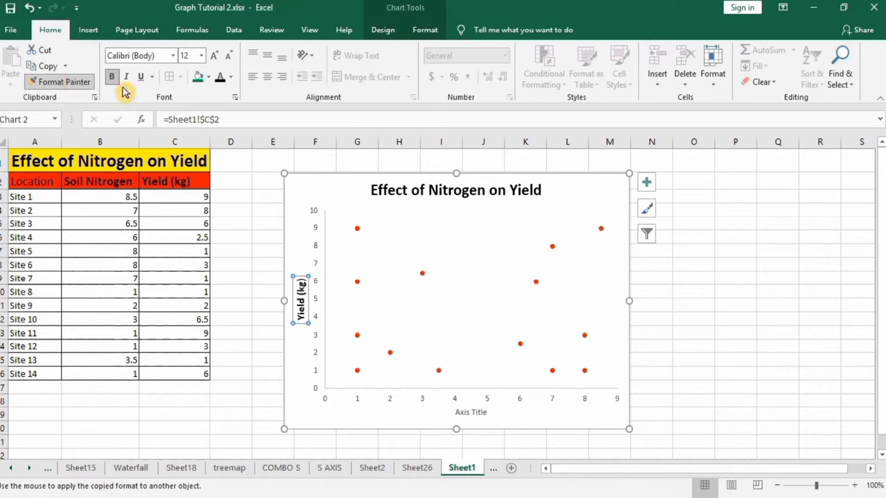
left_click(460, 412)
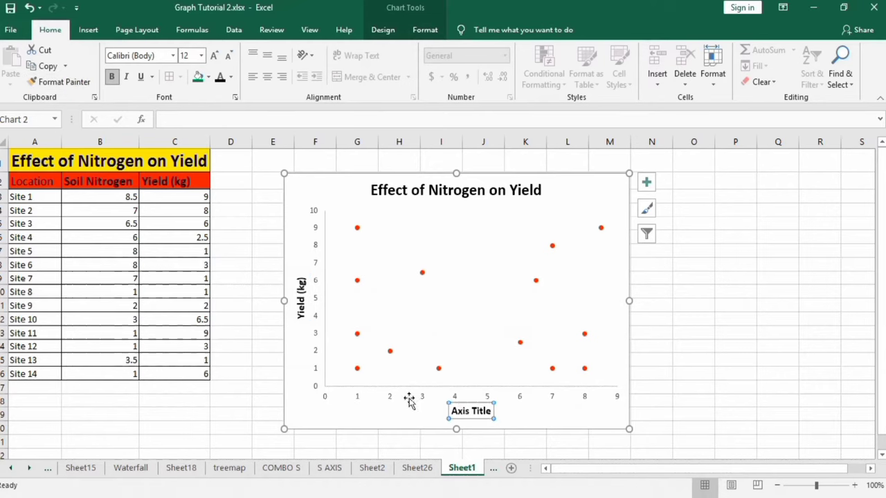
left_click(215, 119)
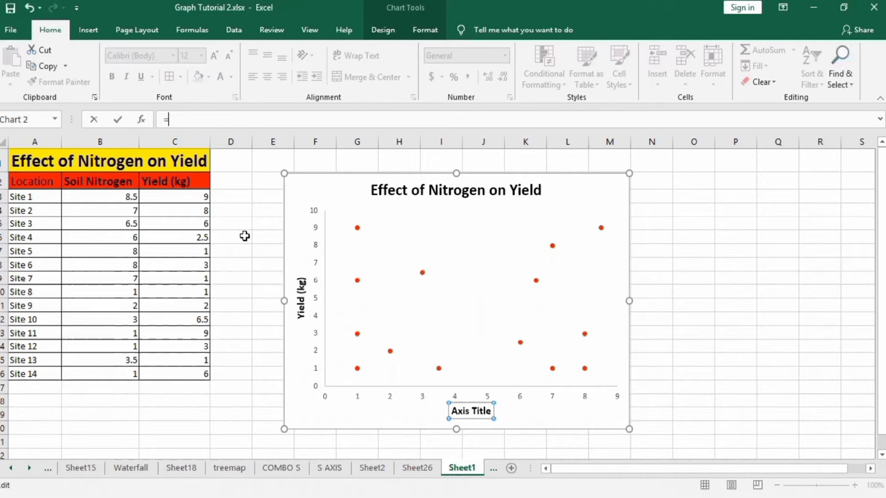
left_click(103, 182)
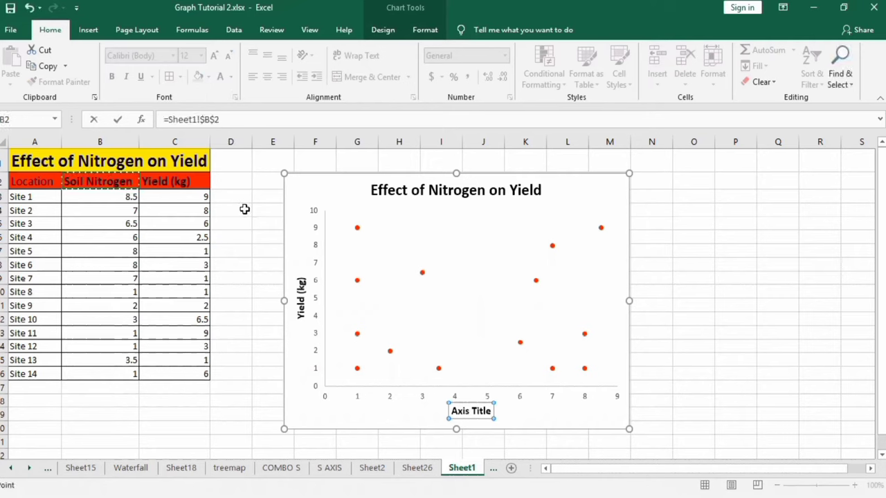
key("Return")
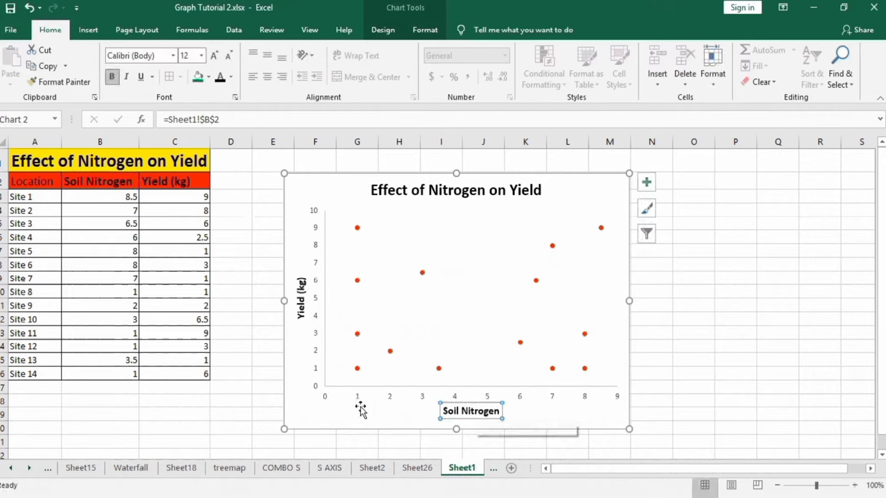
Set the vertical axis's major unit to 2.0 and move the formatting pane clear of the chart.
left_click(317, 236)
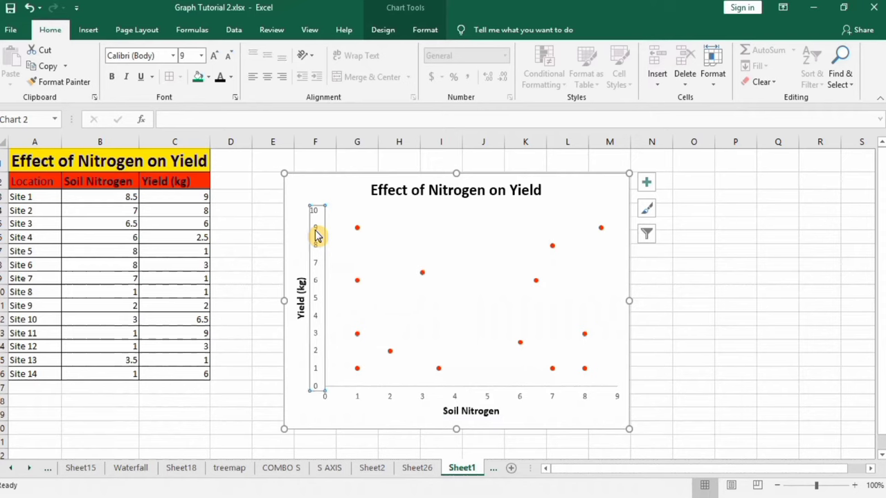
right_click(317, 236)
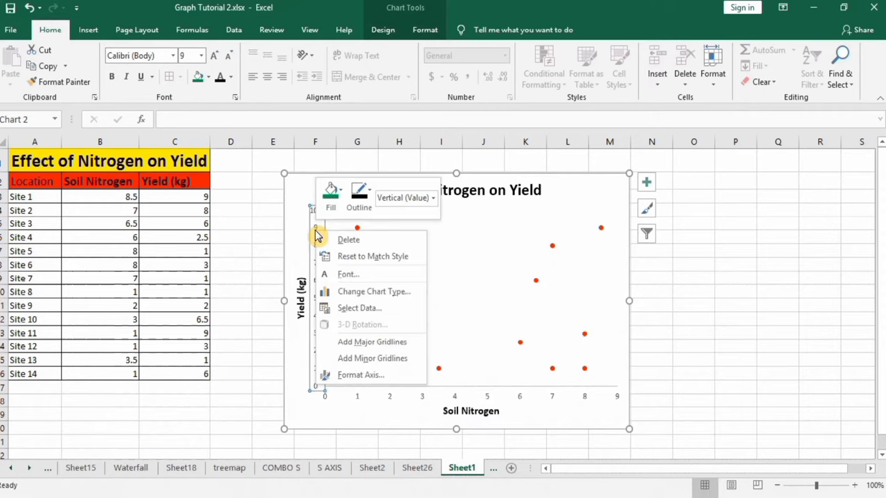
left_click(367, 376)
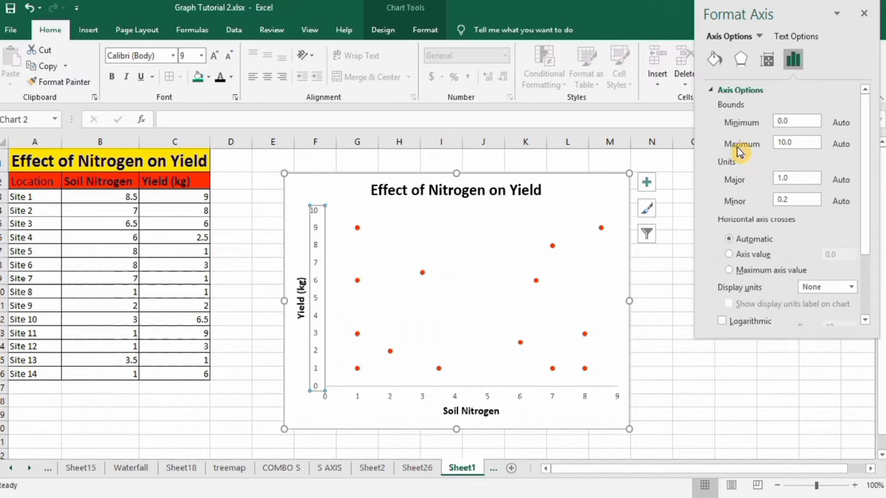
left_click(781, 179)
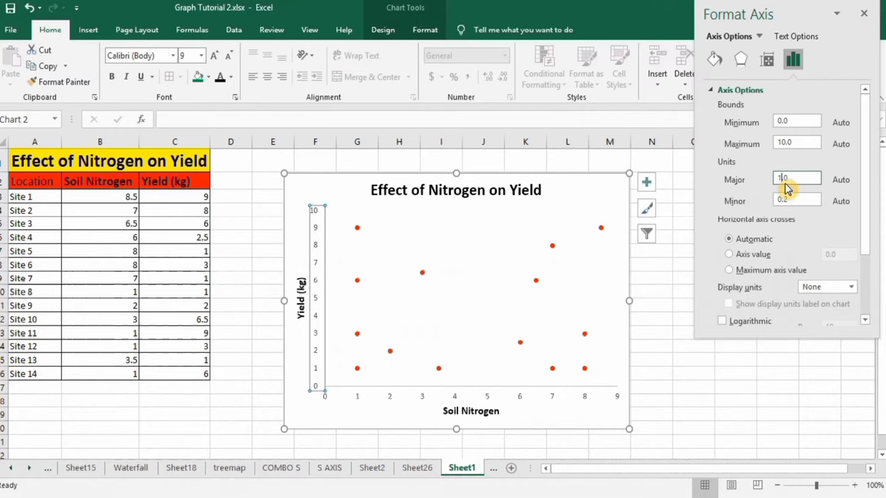
key("BackSpace")
key("BackSpace")
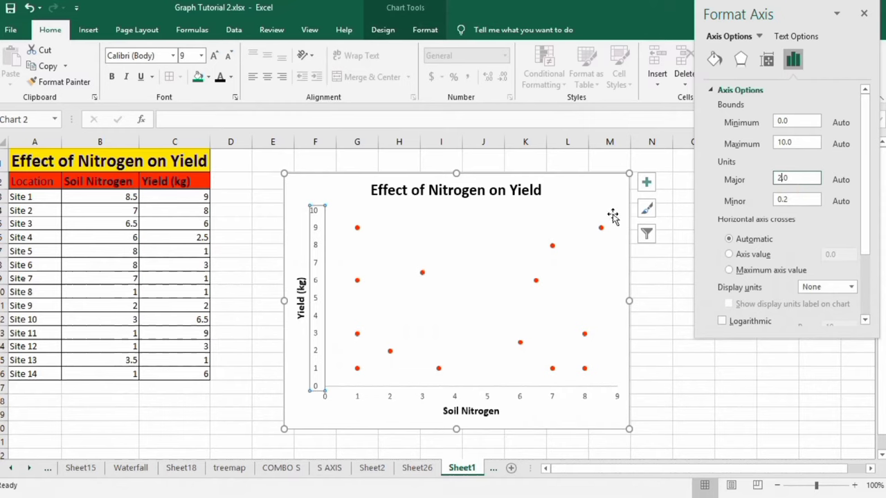
left_click(677, 303)
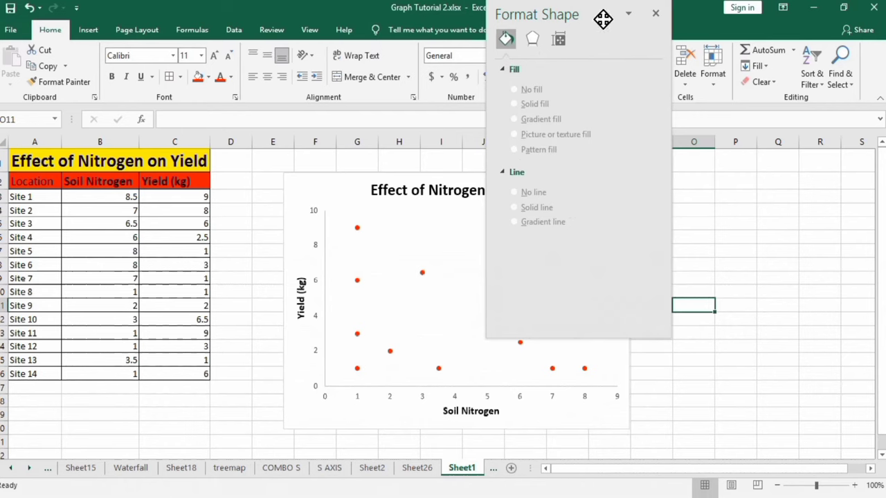
left_click_drag(599, 16, 760, 87)
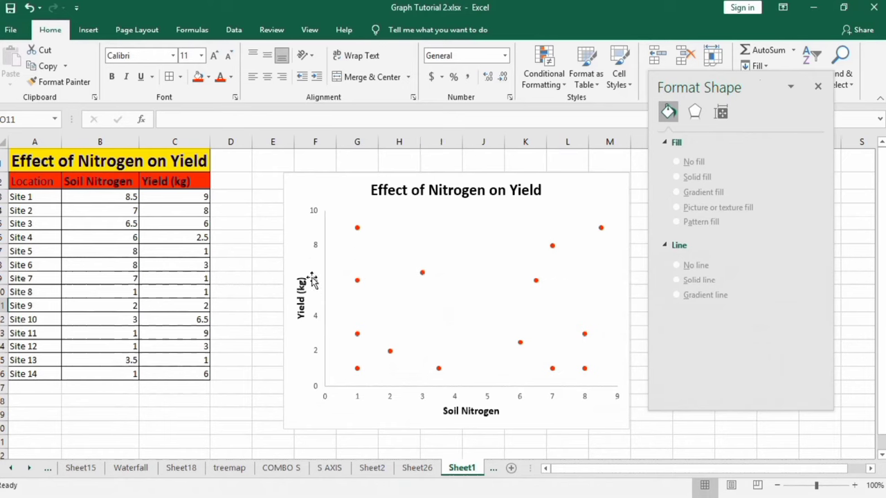
Format the vertical axis labels as bold red text with font size 11.
left_click(315, 214)
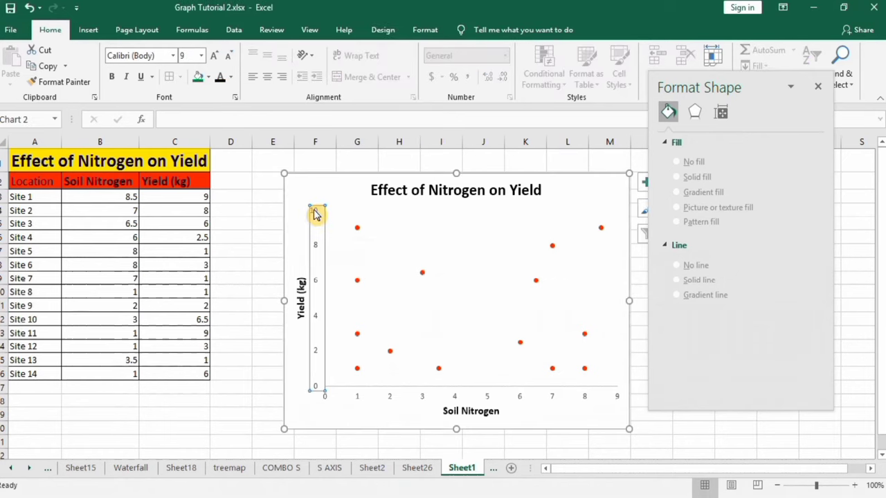
left_click(111, 79)
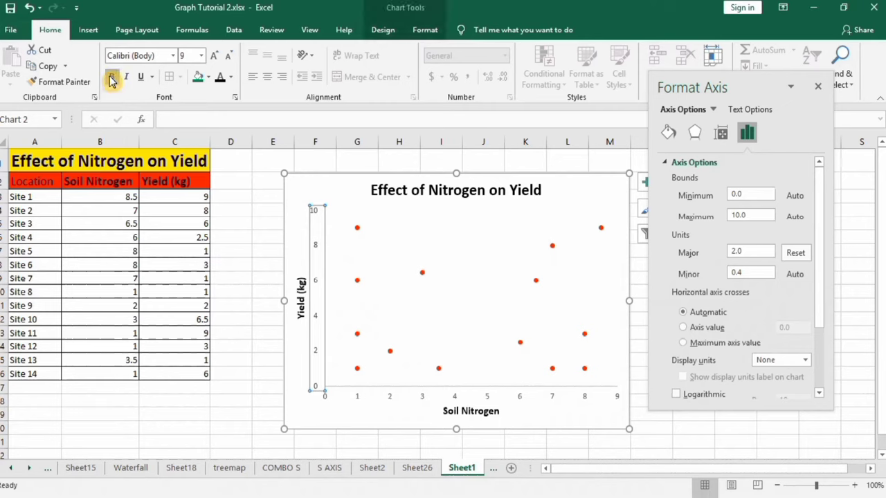
left_click(231, 79)
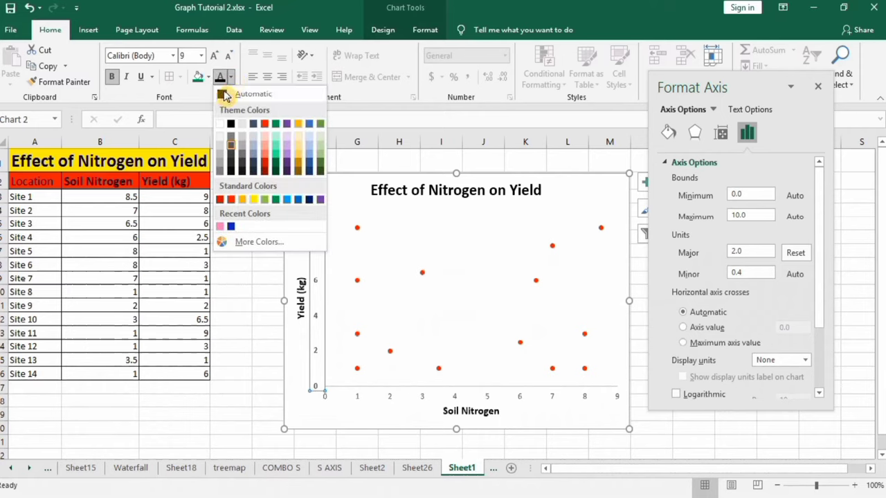
left_click(222, 95)
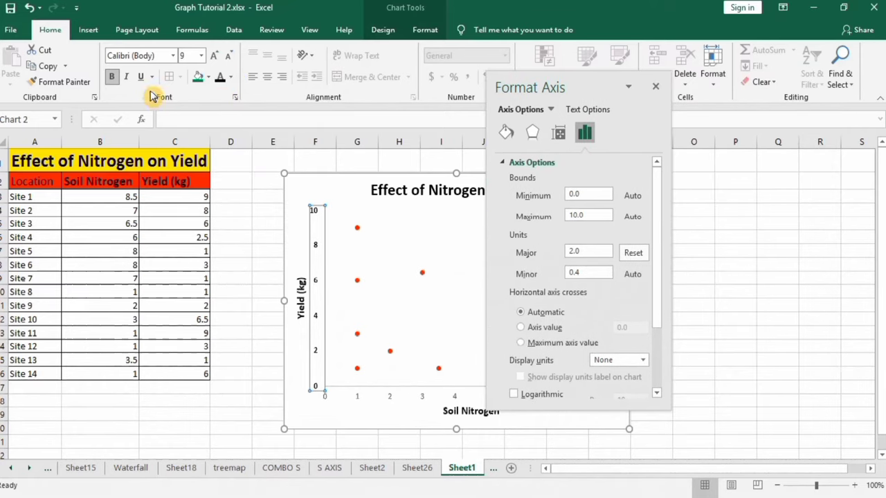
left_click(204, 59)
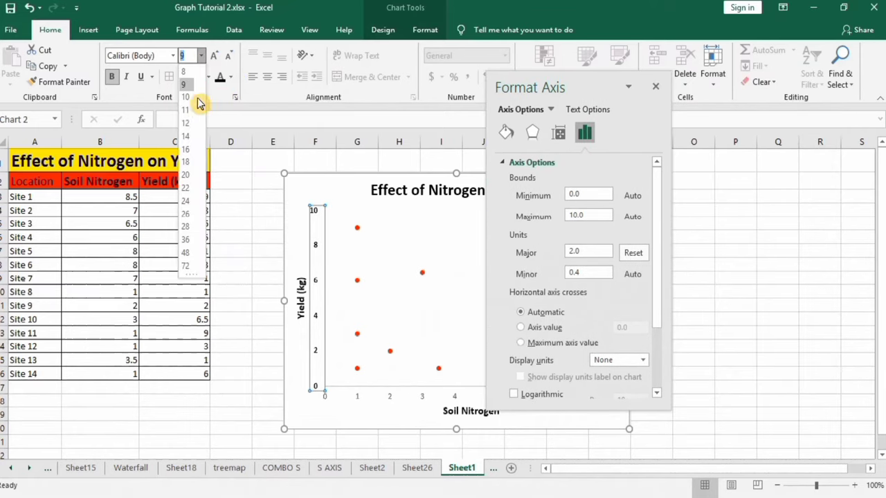
left_click(193, 125)
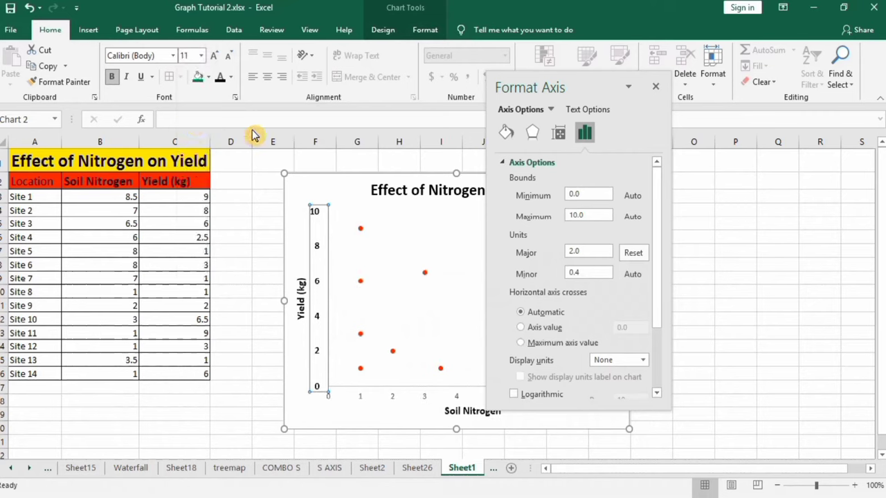
left_click(231, 78)
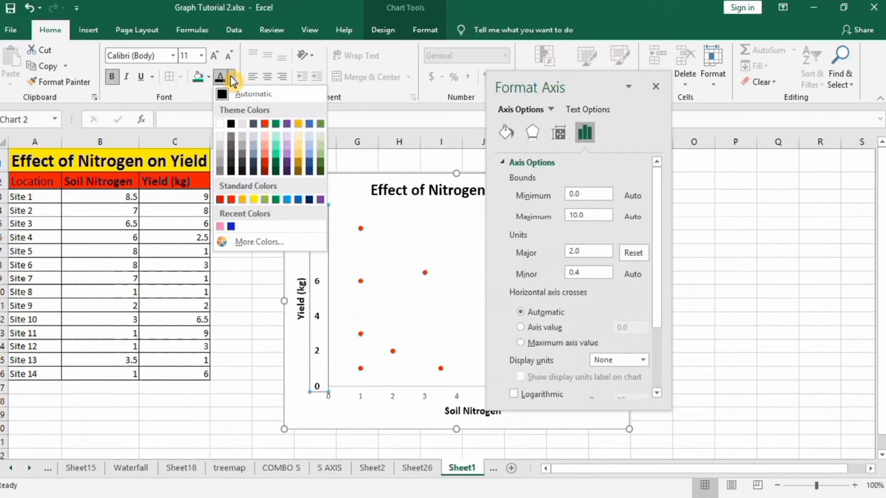
left_click(231, 199)
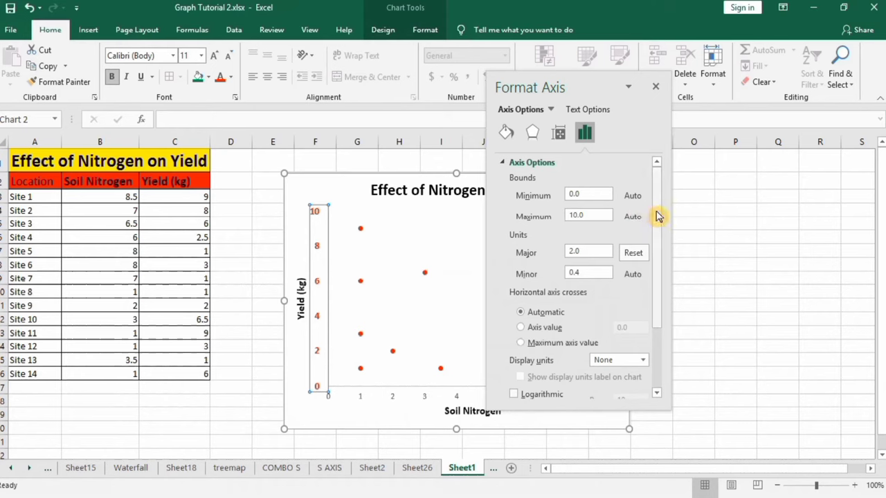
Make the horizontal axis cross at axis value 5.0 and give the vertical axis a solid red line 1.5 pt wide.
left_click_drag(657, 217, 658, 242)
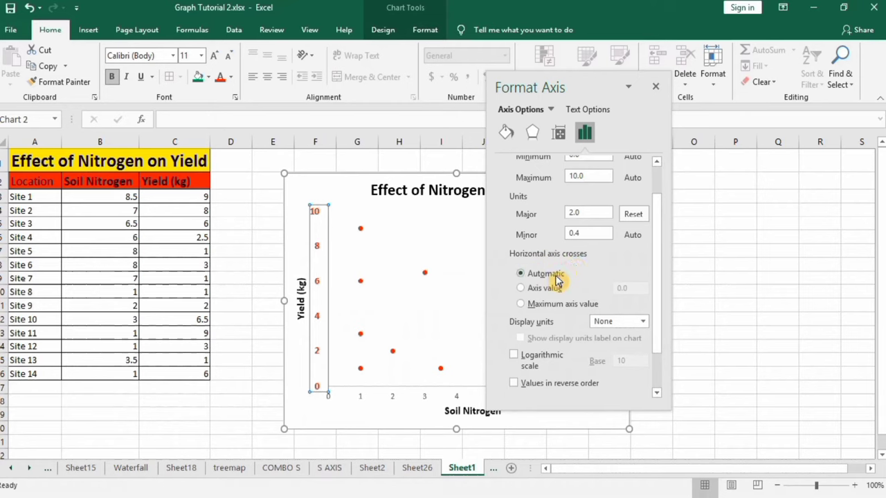
left_click(521, 289)
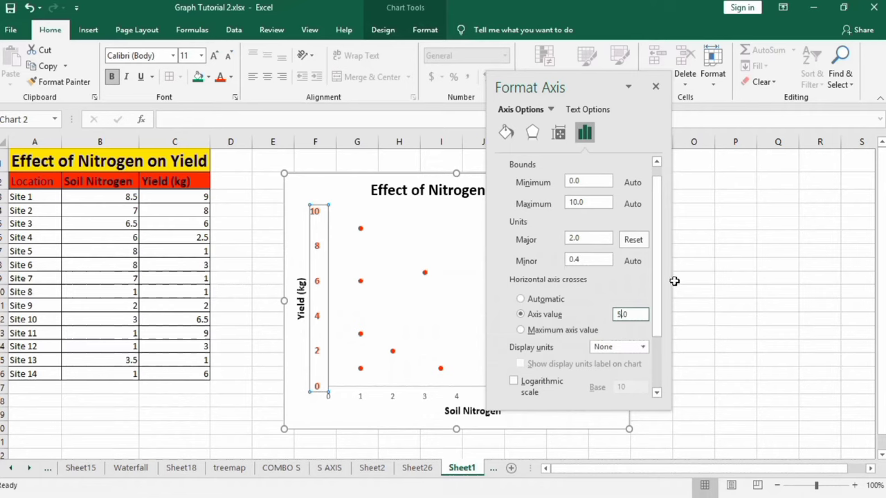
left_click(503, 134)
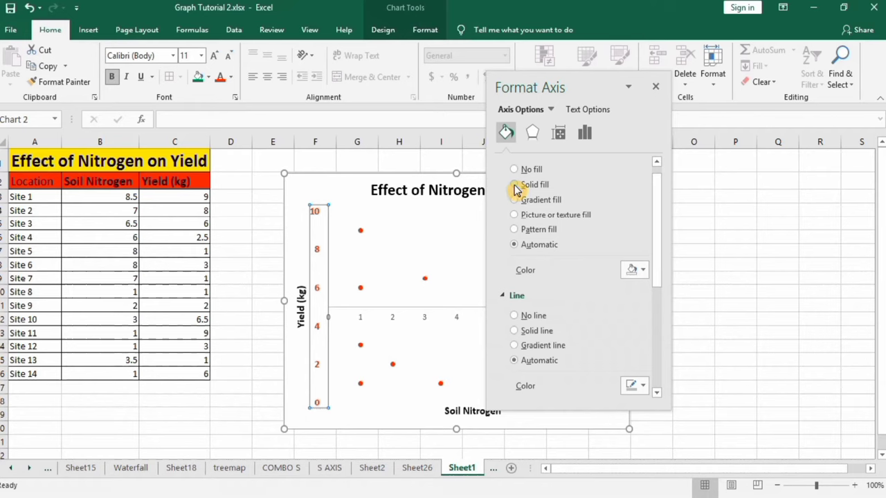
left_click(514, 333)
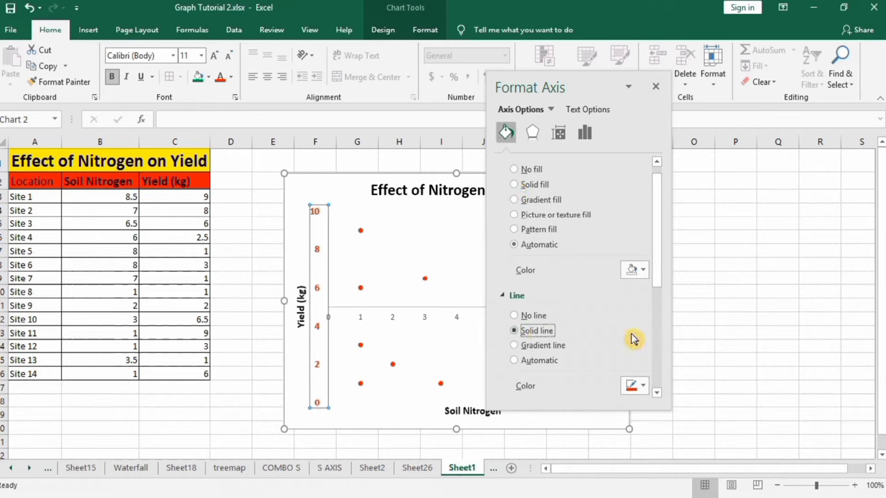
scroll(660, 259, "down", 5)
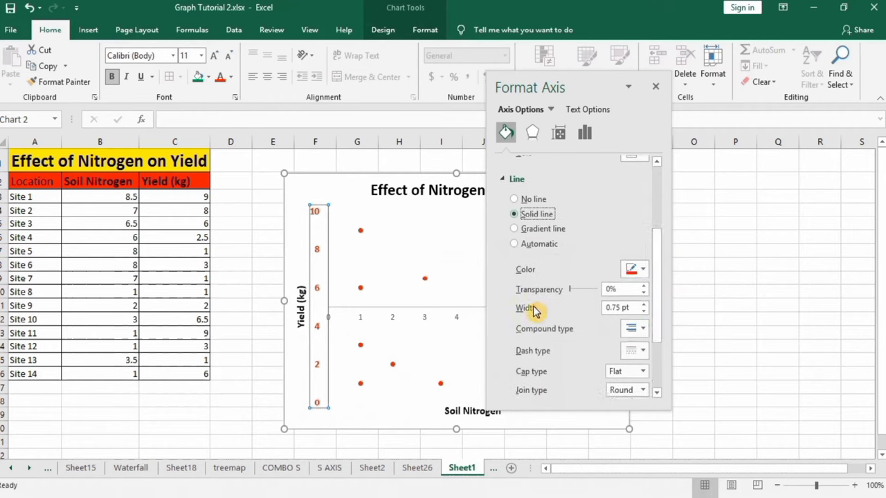
left_click(644, 304)
left_click(644, 305)
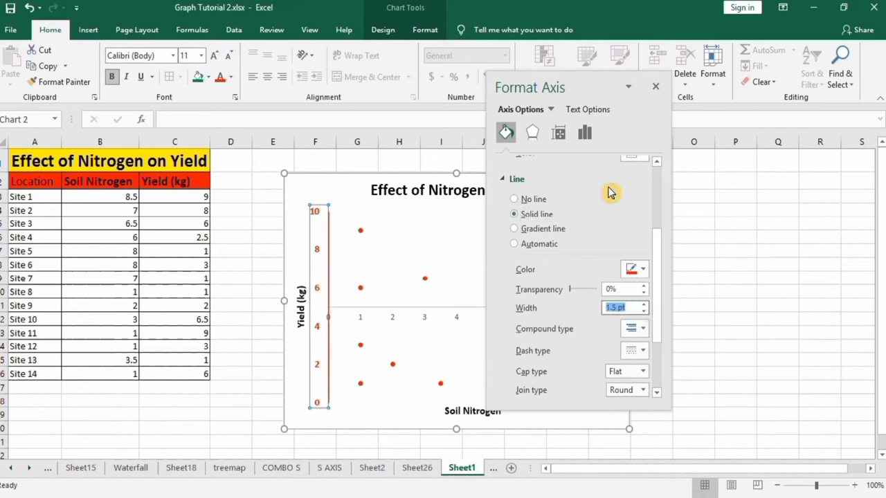
Set the vertical axis's major tick marks to Outside and move the formatting pane off the chart's centre.
left_click(584, 133)
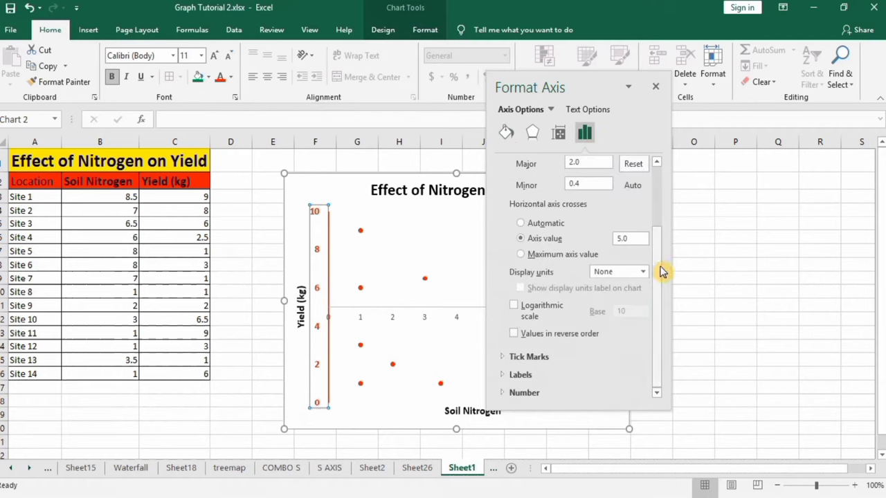
left_click(542, 357)
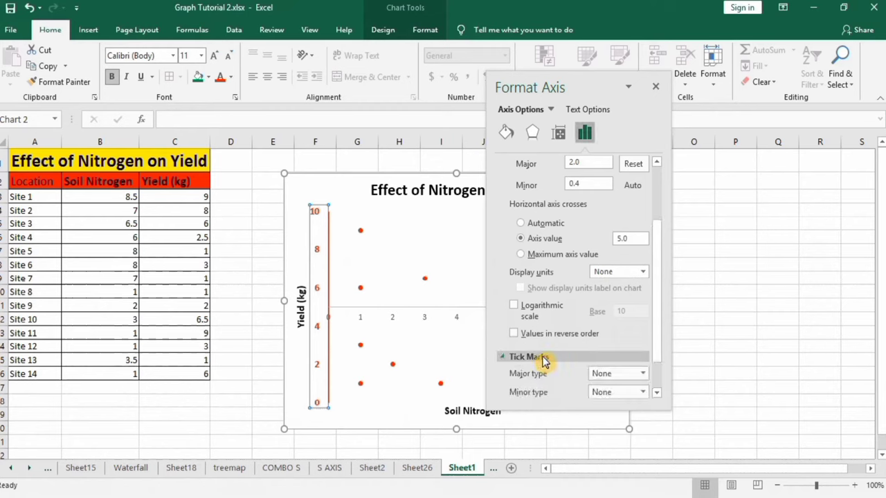
left_click(642, 374)
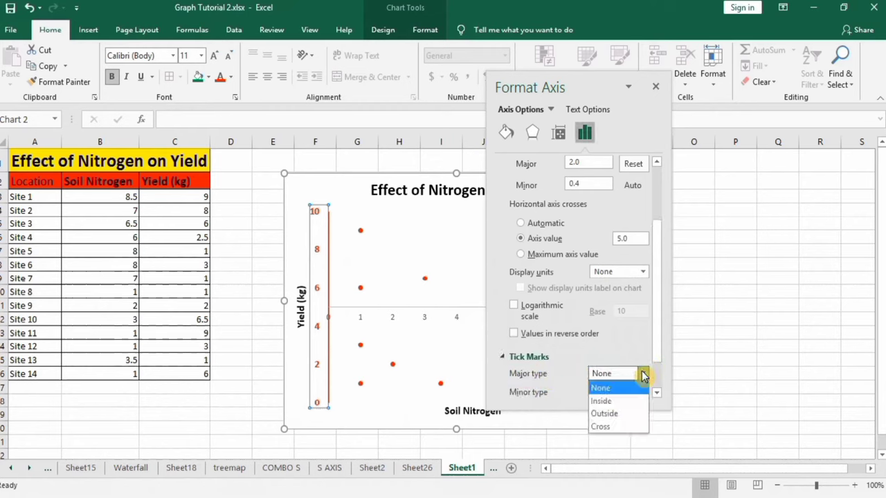
left_click(625, 414)
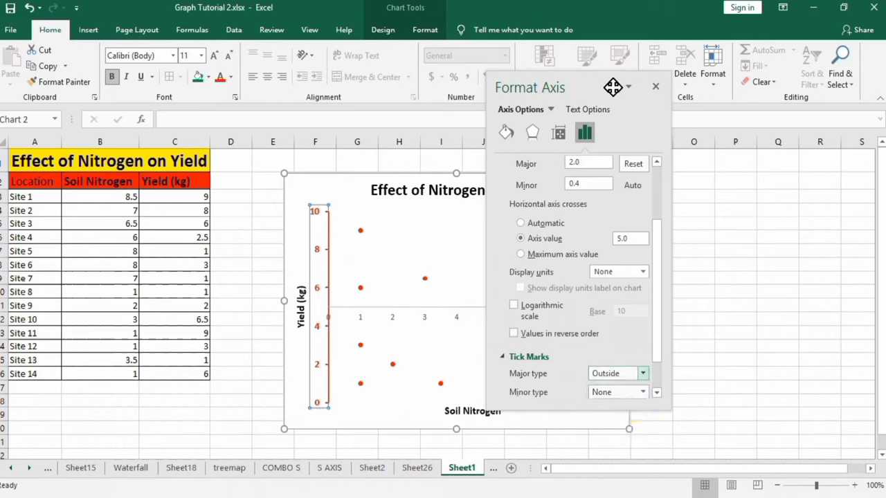
left_click_drag(588, 76, 683, 98)
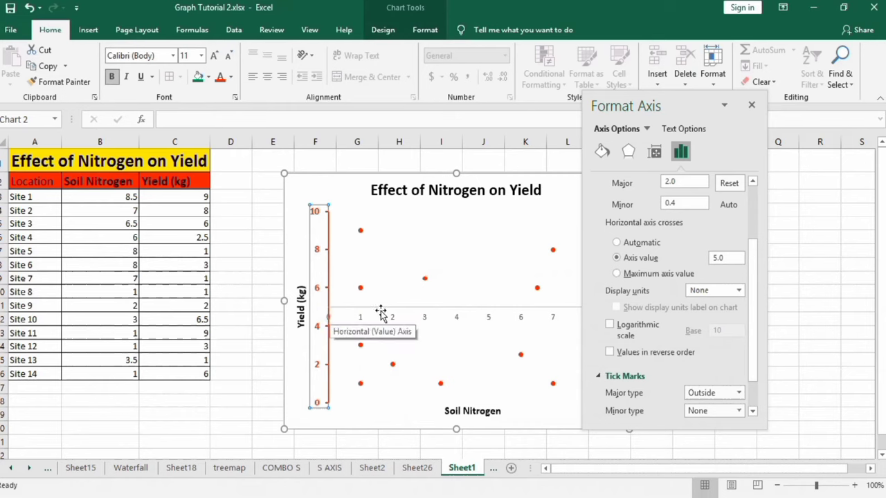
Set the horizontal axis's maximum bound to 10.0 and its major unit to 2.0.
left_click(422, 317)
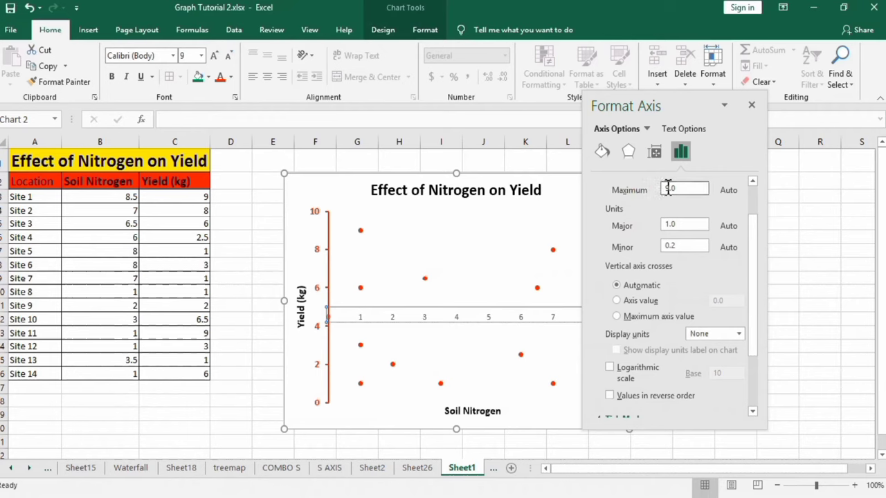
left_click(662, 219)
key("BackSpace")
key("BackSpace")
left_click(670, 225)
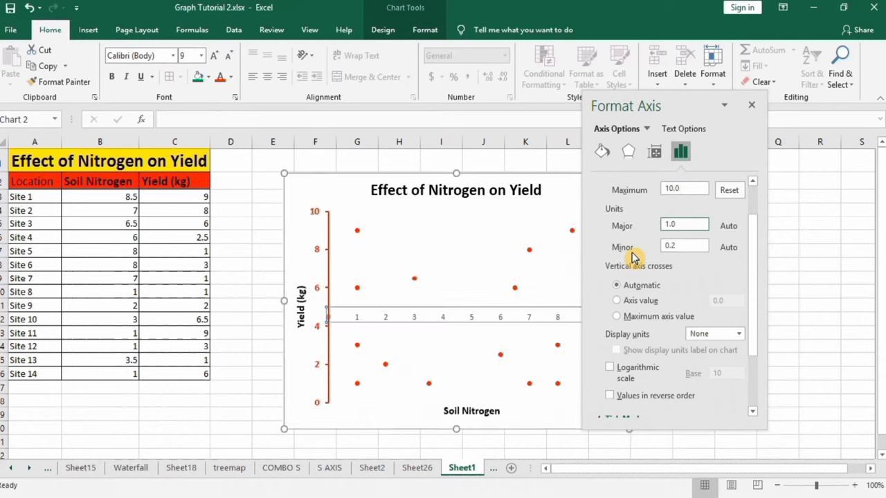
key("BackSpace")
key("BackSpace")
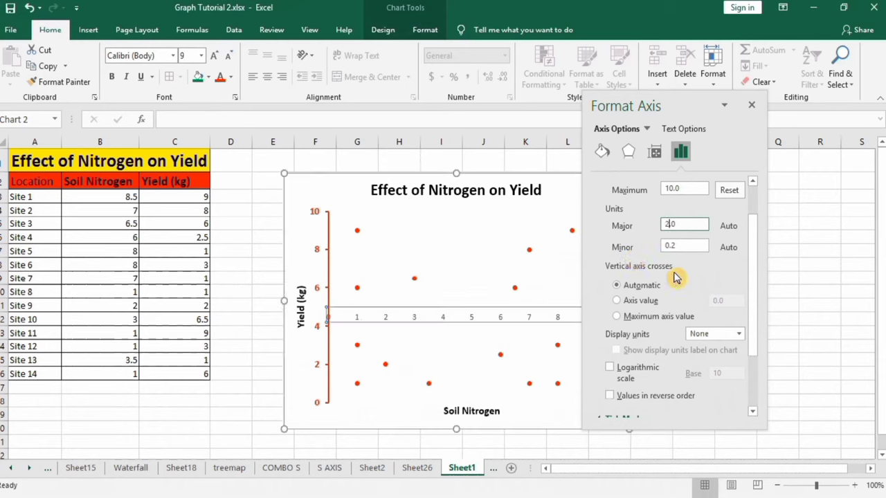
Make the vertical axis cross the horizontal axis at axis value 5.0.
left_click_drag(752, 255, 752, 288)
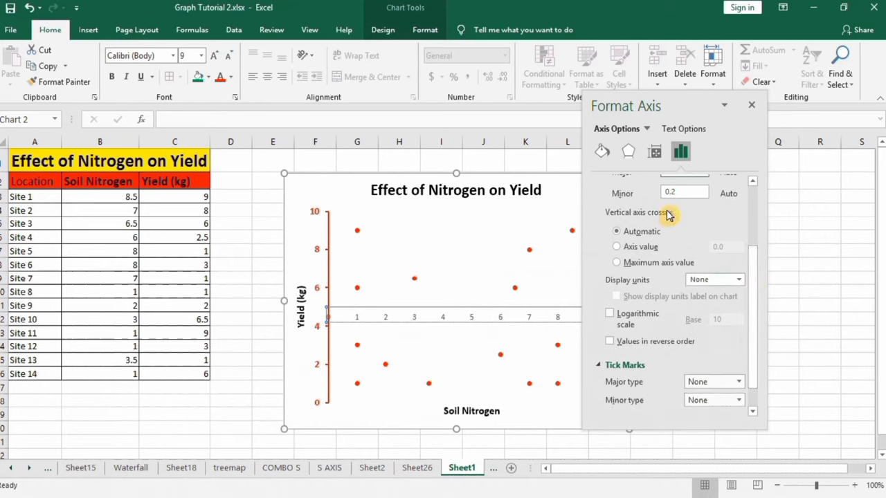
left_click(617, 247)
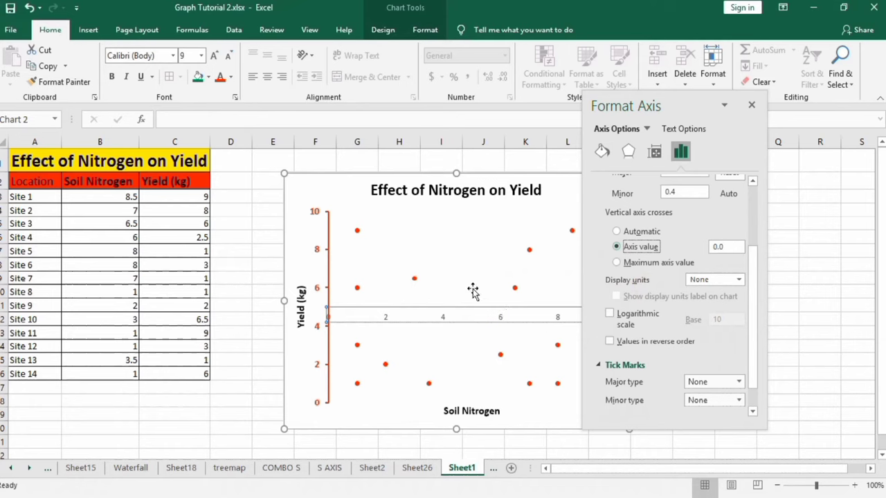
double_click(714, 245)
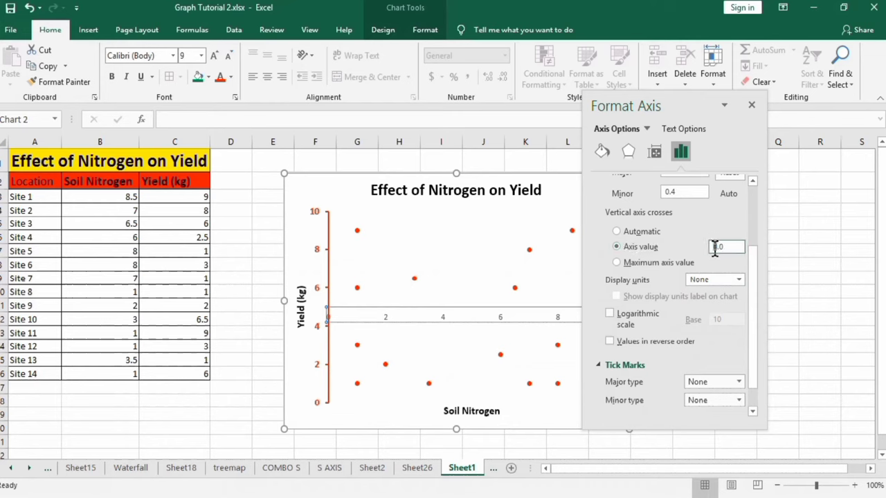
type("5")
left_click_drag(752, 318, 759, 203)
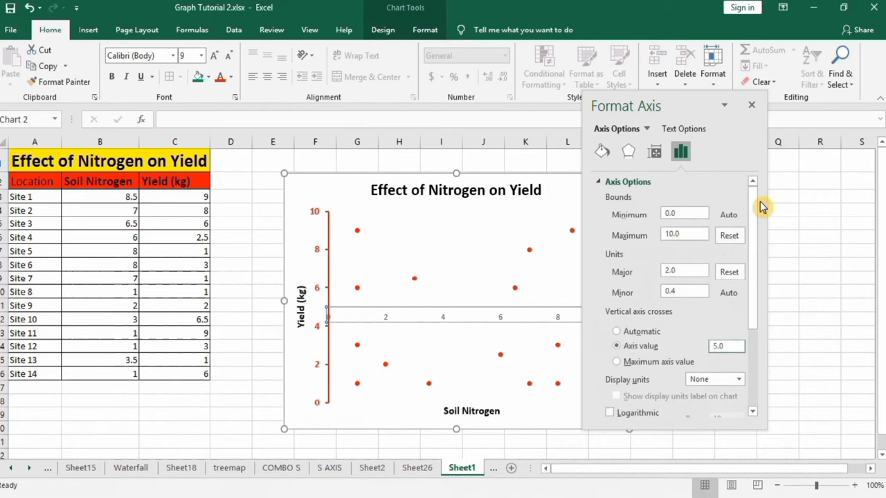
Give the chart's horizontal axis a solid red line 1.5 pt wide.
left_click(602, 153)
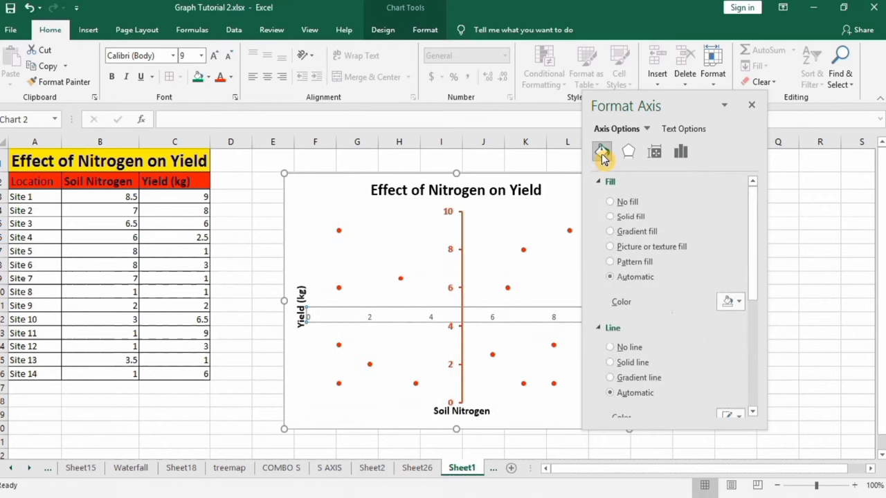
left_click(610, 363)
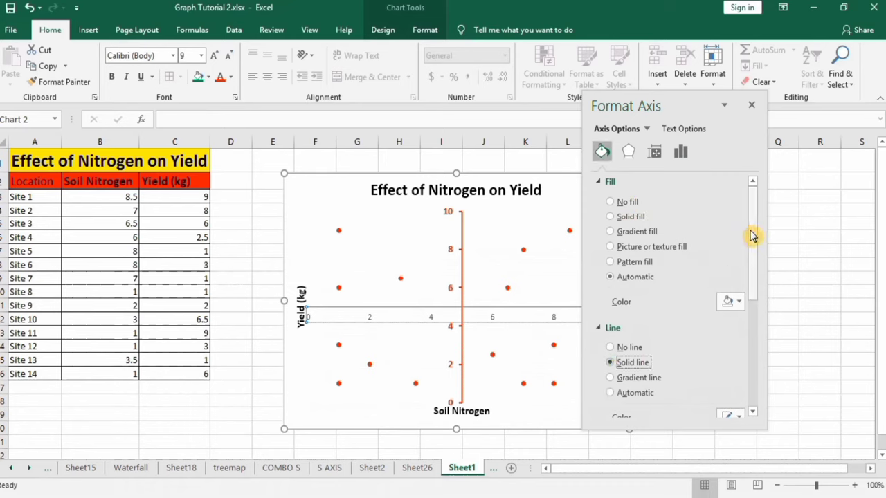
left_click_drag(754, 251, 753, 282)
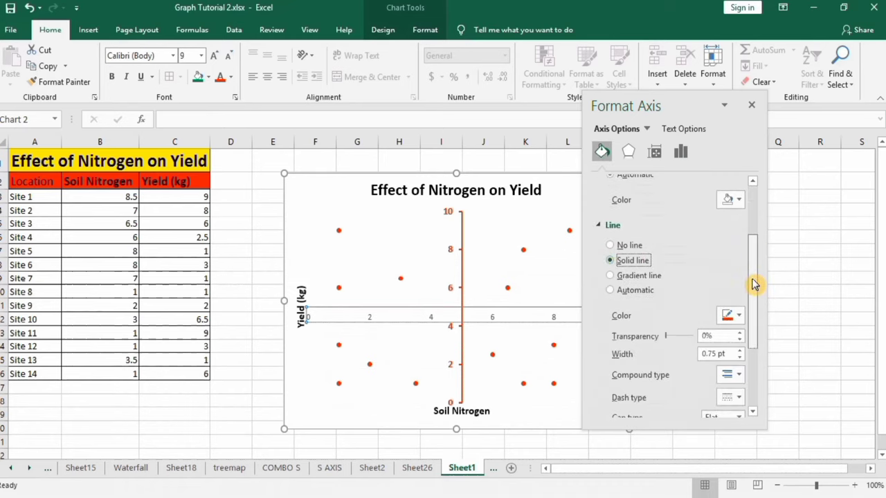
left_click(739, 349)
left_click(738, 349)
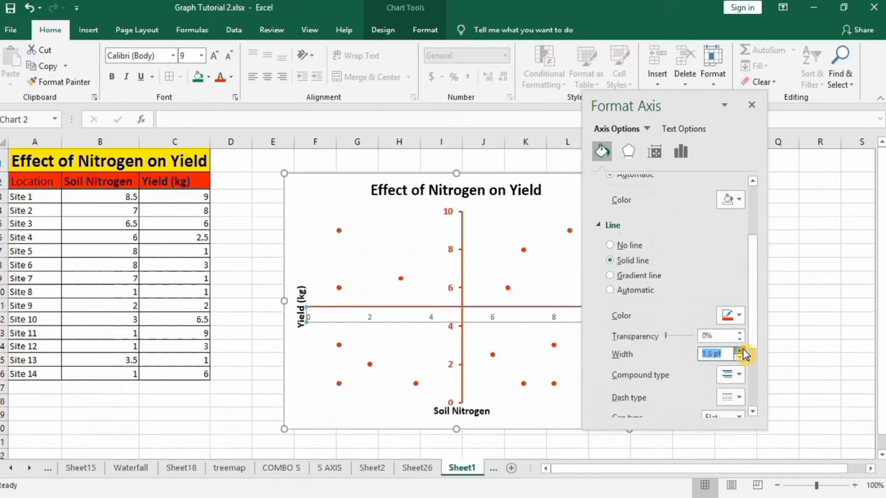
Set the horizontal axis's major tick marks to Outside, close the formatting pane and deselect the chart.
left_click(683, 152)
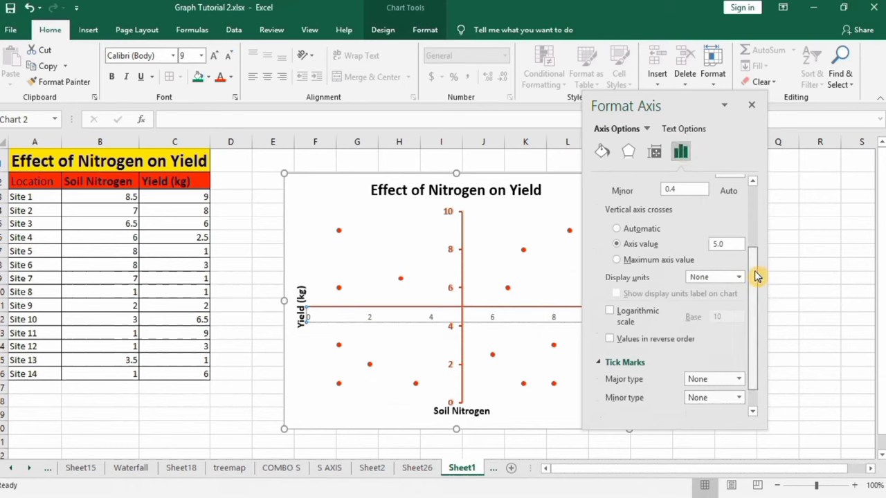
scroll(757, 276, "down", 1)
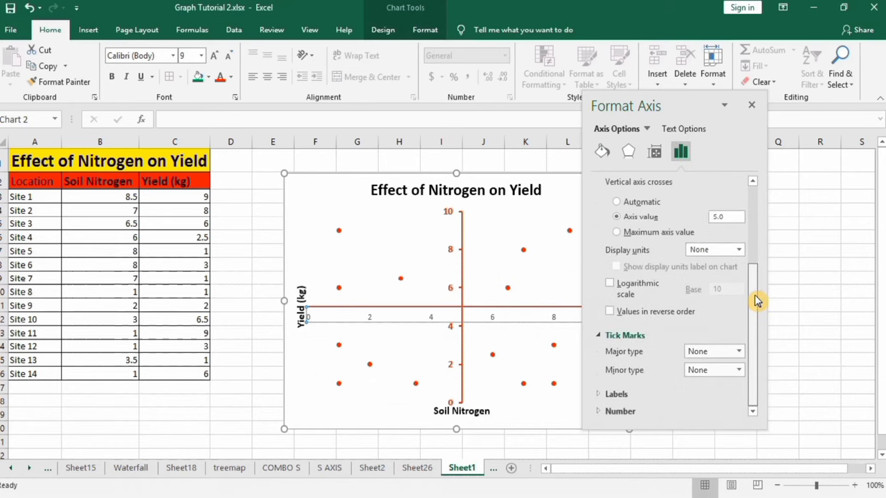
left_click(739, 352)
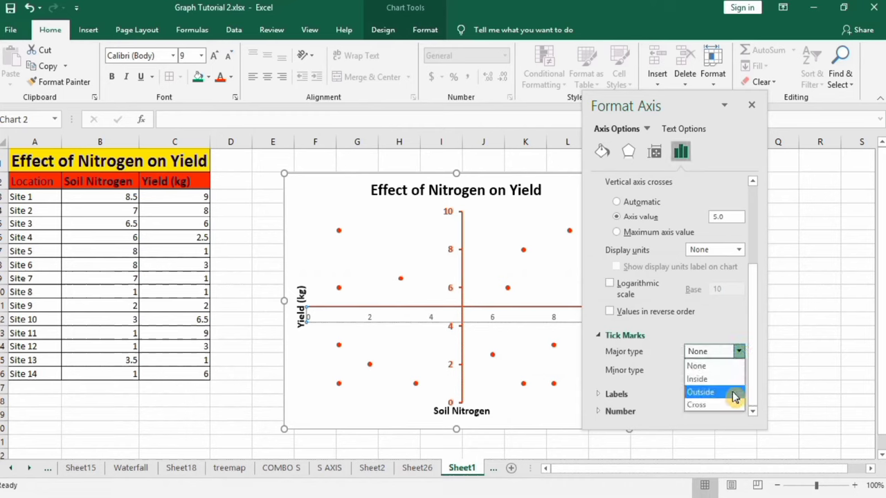
left_click(734, 396)
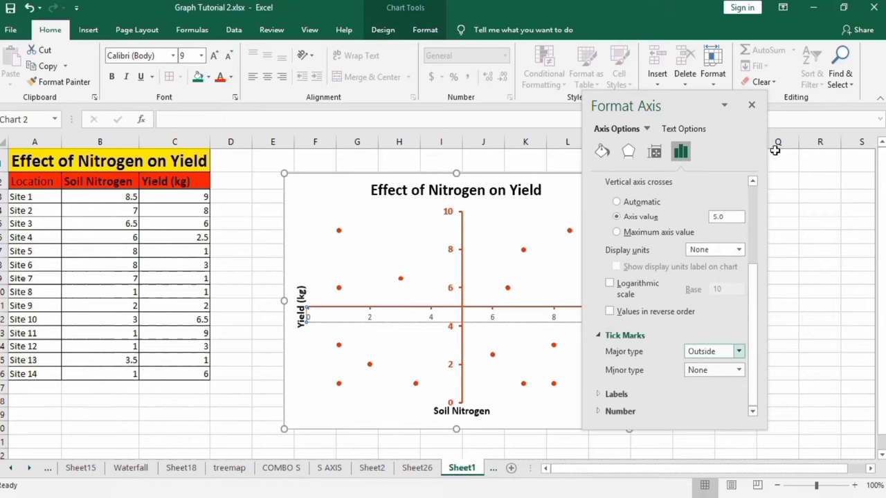
left_click(753, 108)
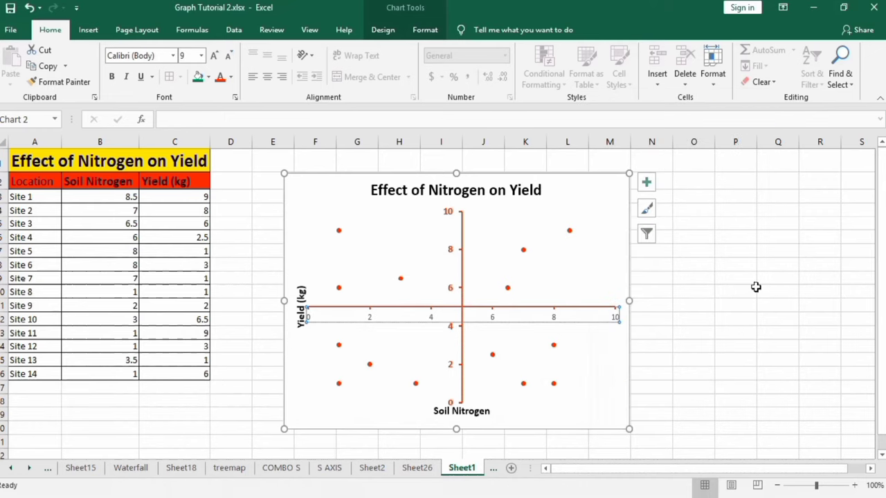
left_click(755, 287)
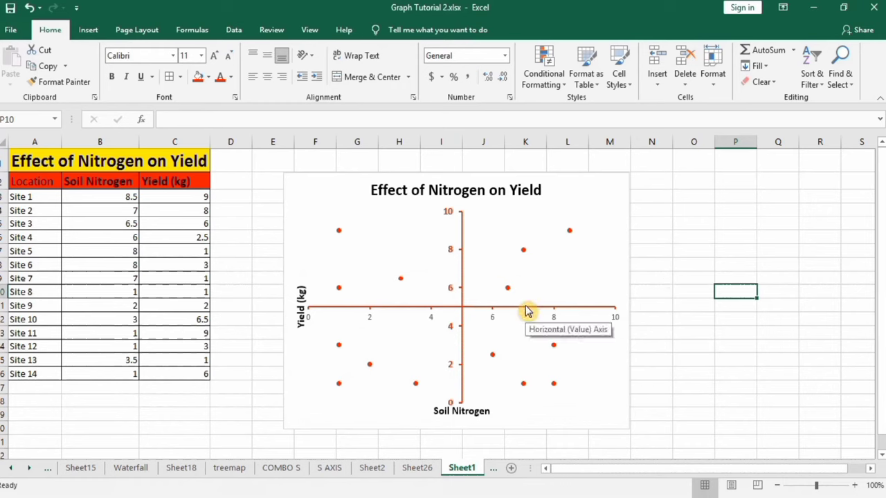
Copy the vertical axis's formatting onto the horizontal axis with Format Painter.
left_click(450, 330)
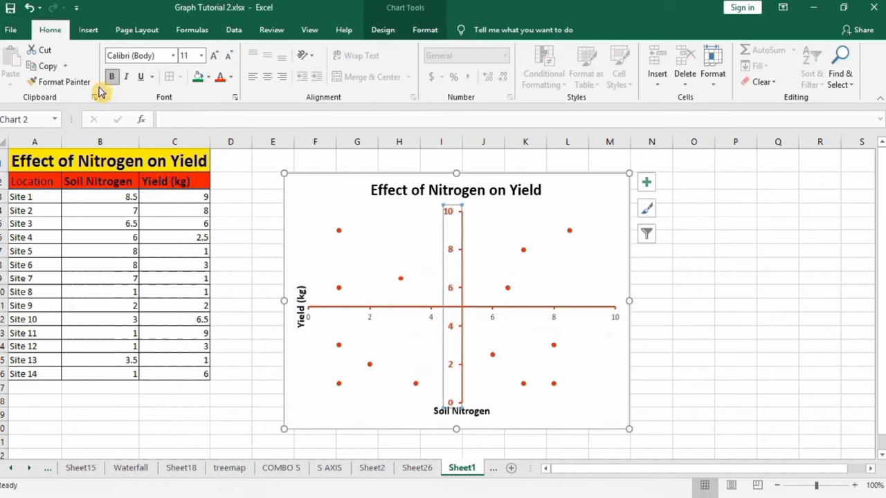
left_click(76, 89)
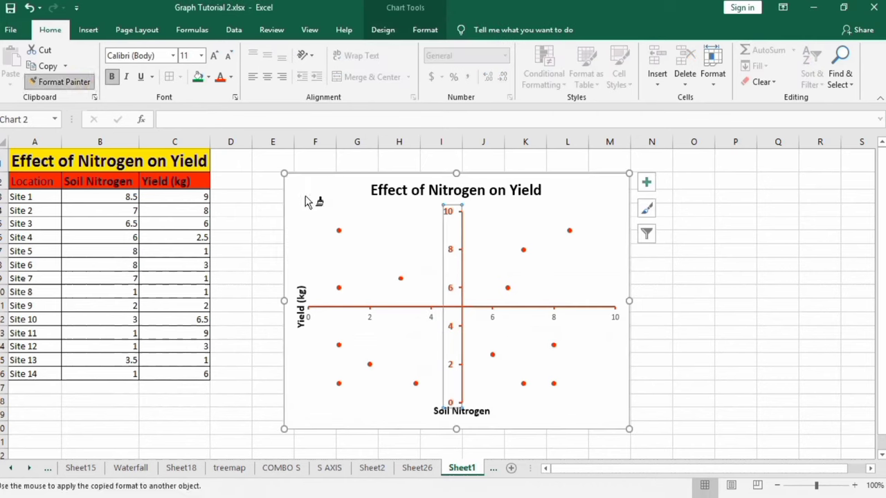
left_click(369, 319)
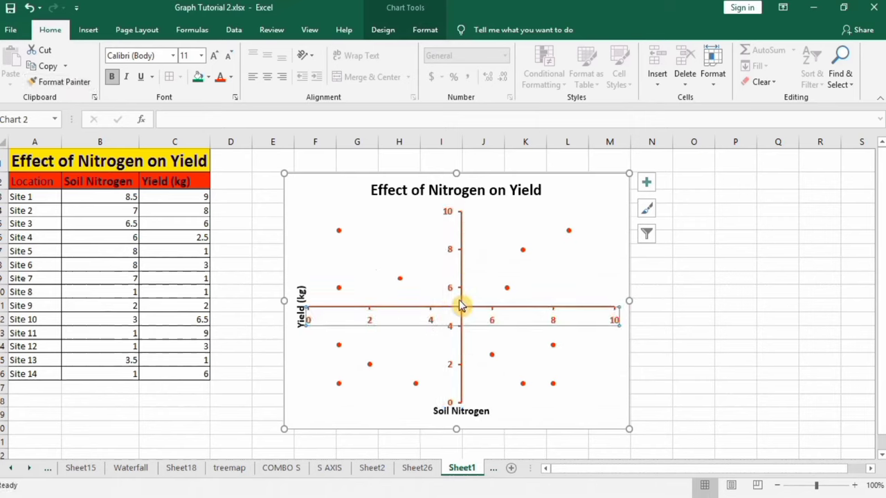
Give the chart's plot area a black outline with a weight of 1½ pt.
left_click(349, 208)
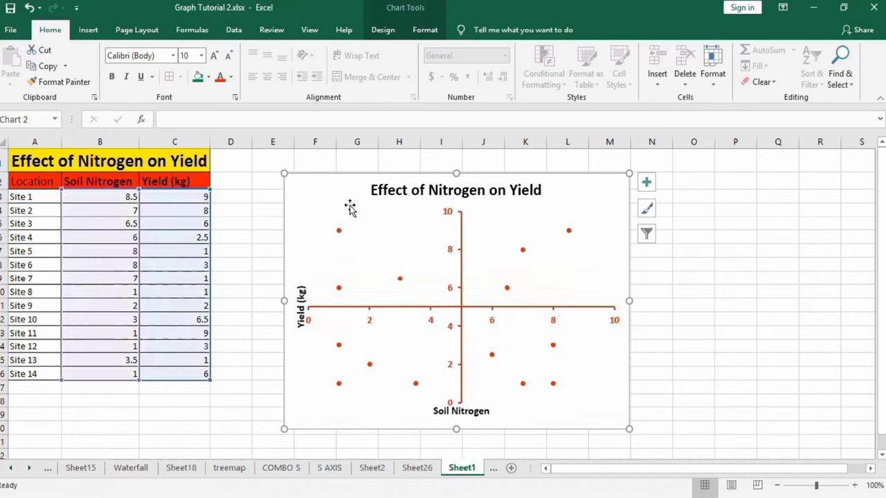
left_click(349, 218)
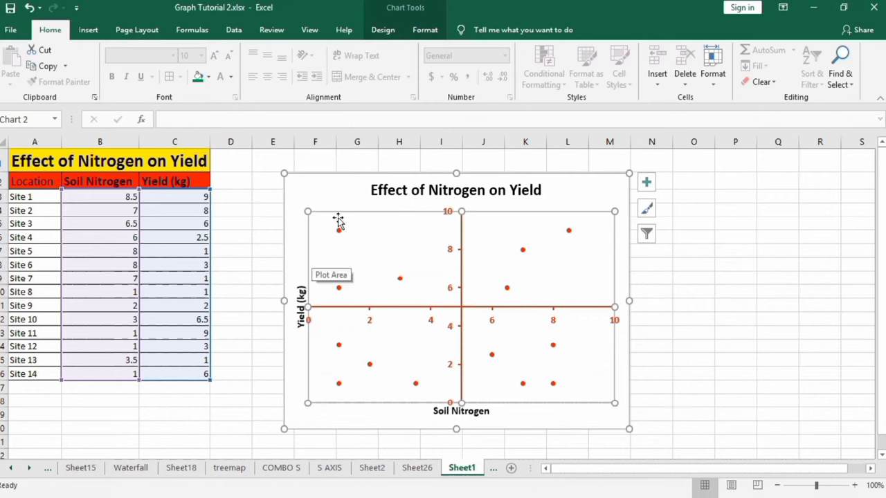
left_click(394, 31)
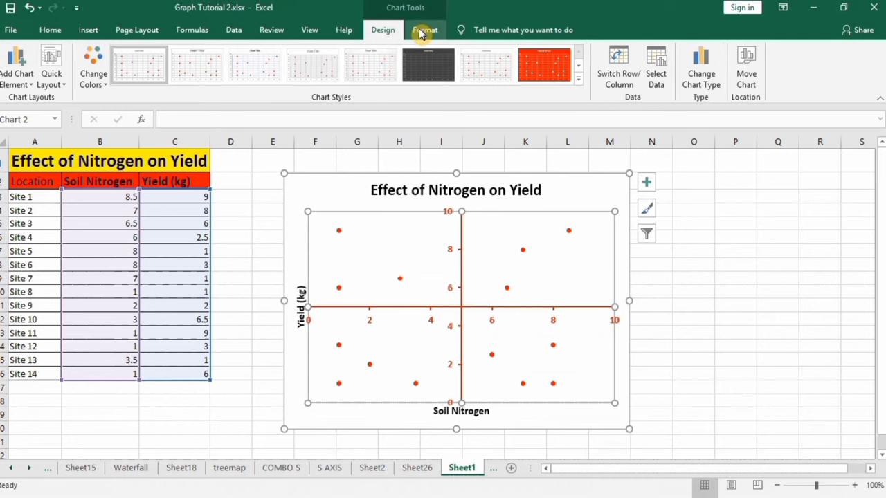
left_click(422, 31)
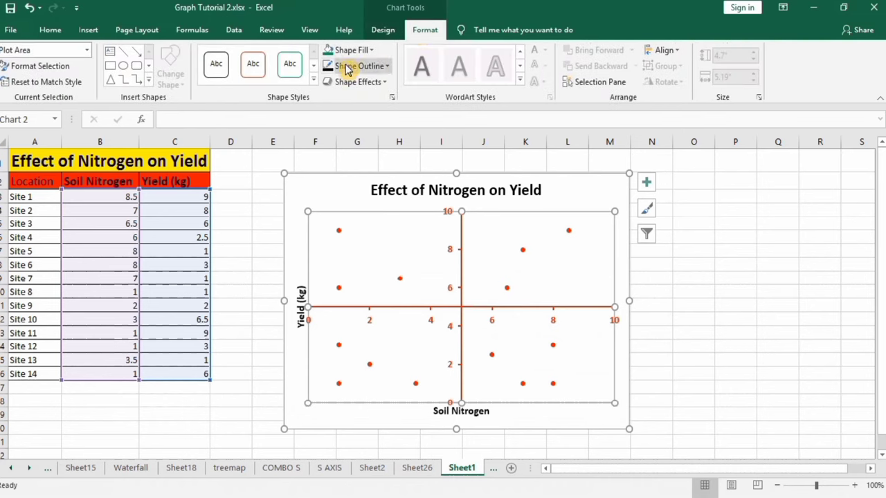
left_click(389, 67)
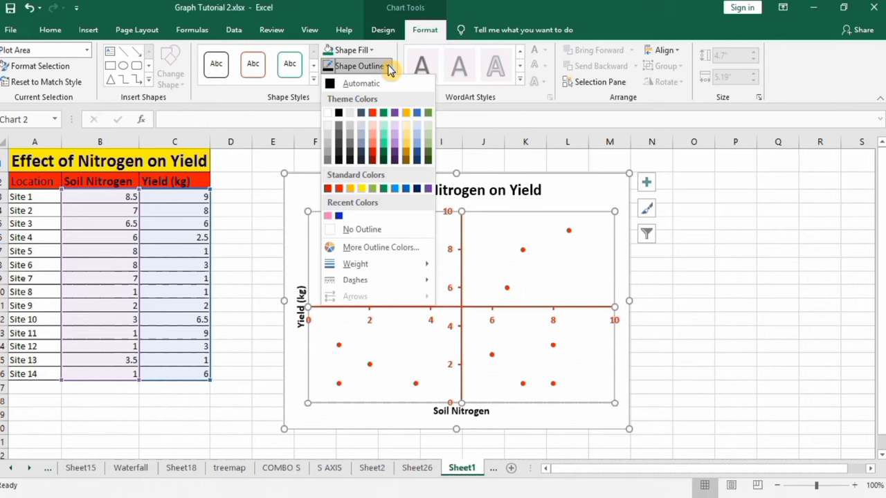
left_click(339, 116)
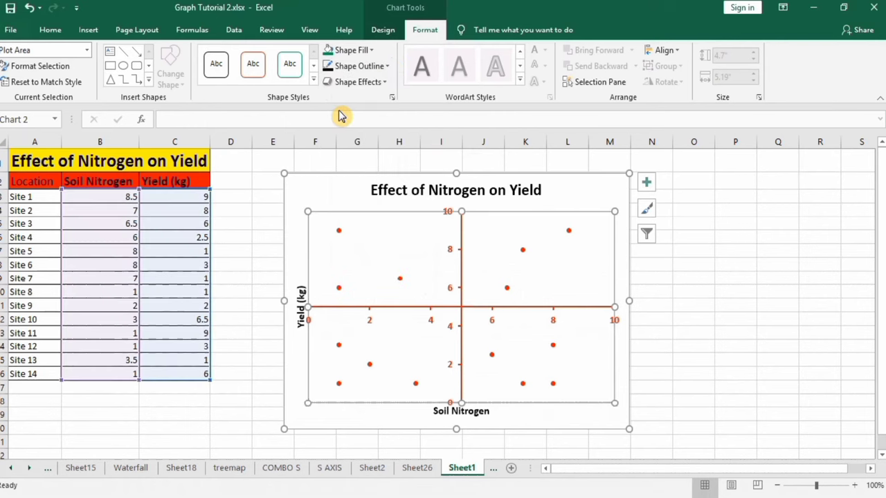
left_click(388, 67)
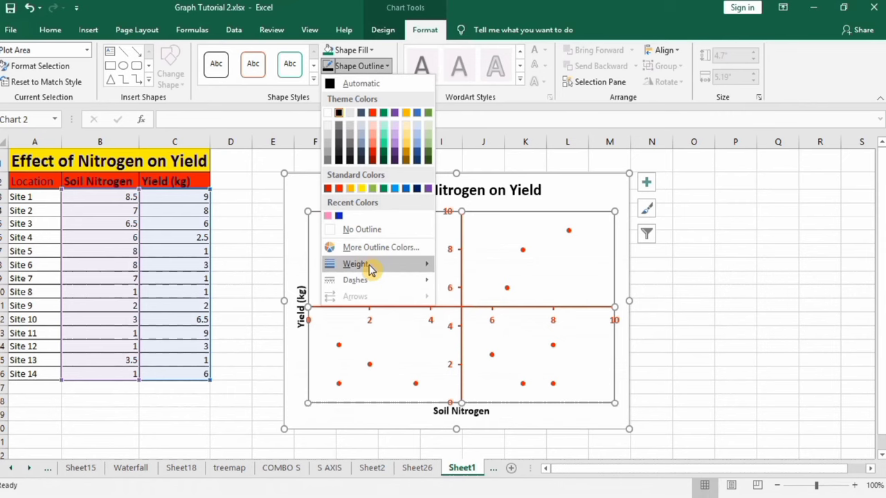
mouse_move(423, 266)
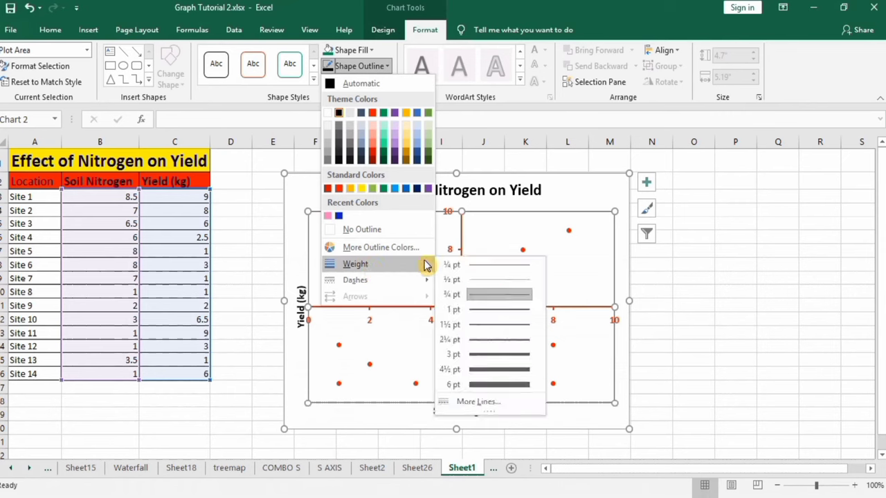
left_click(488, 327)
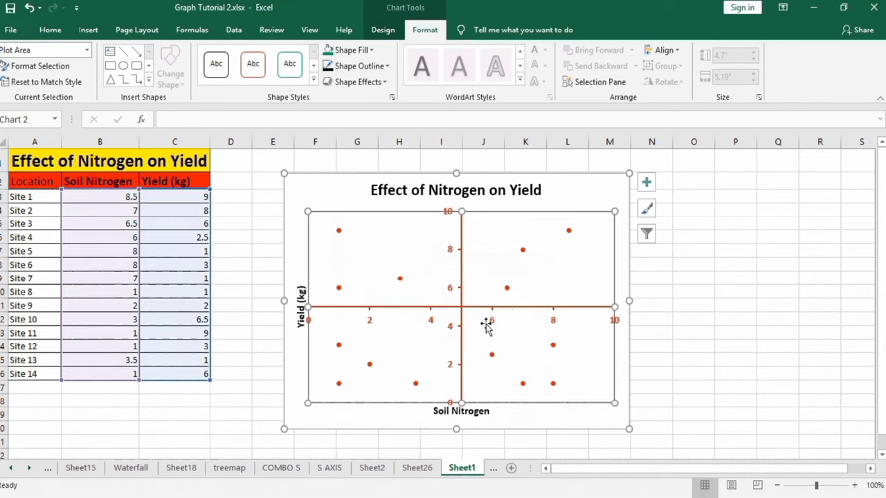
left_click(703, 281)
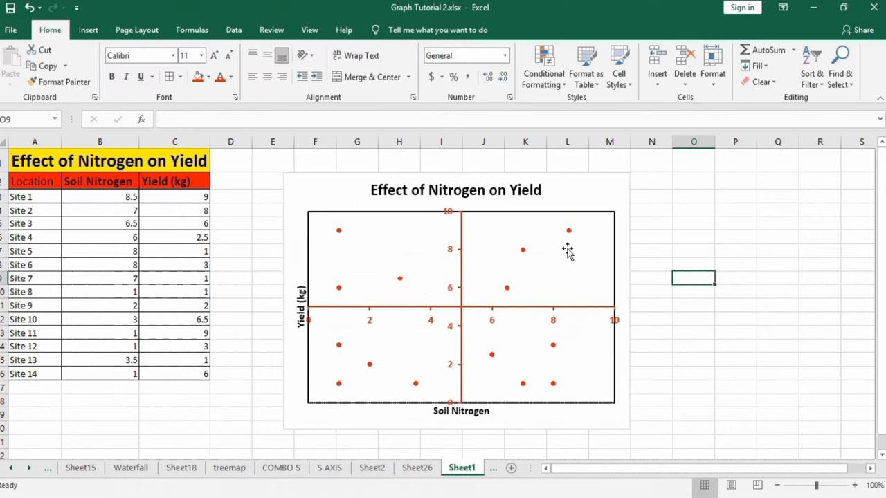
Set the chart's data series markers to the built-in circle type.
left_click(522, 252)
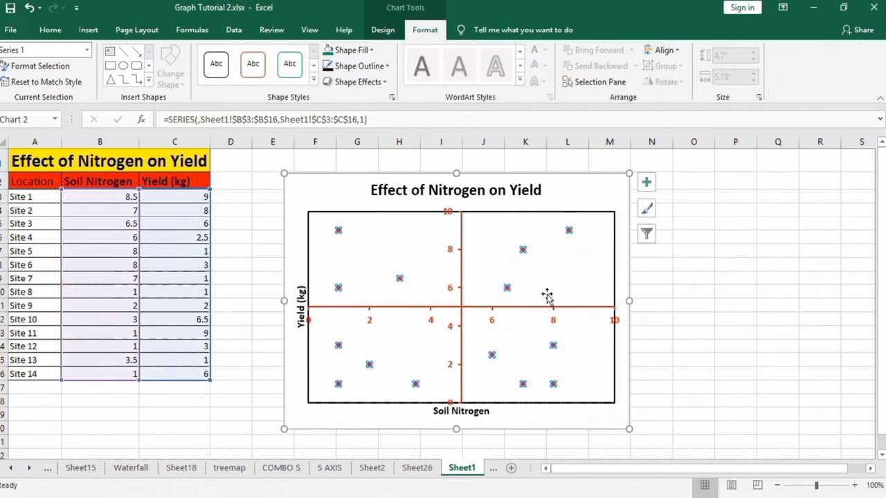
mouse_move(523, 249)
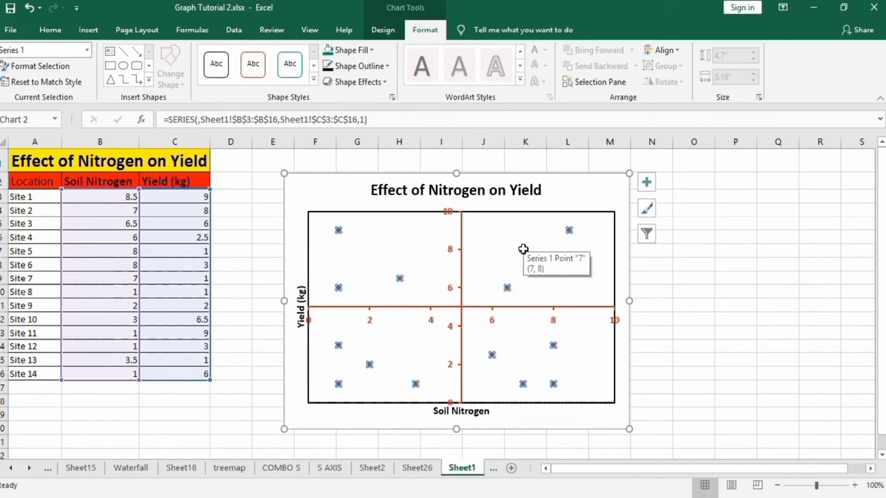
right_click(523, 249)
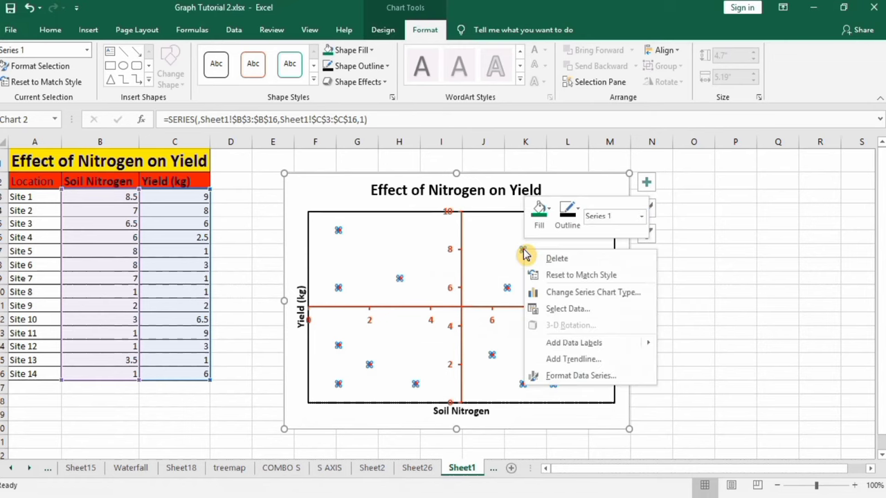
left_click(585, 378)
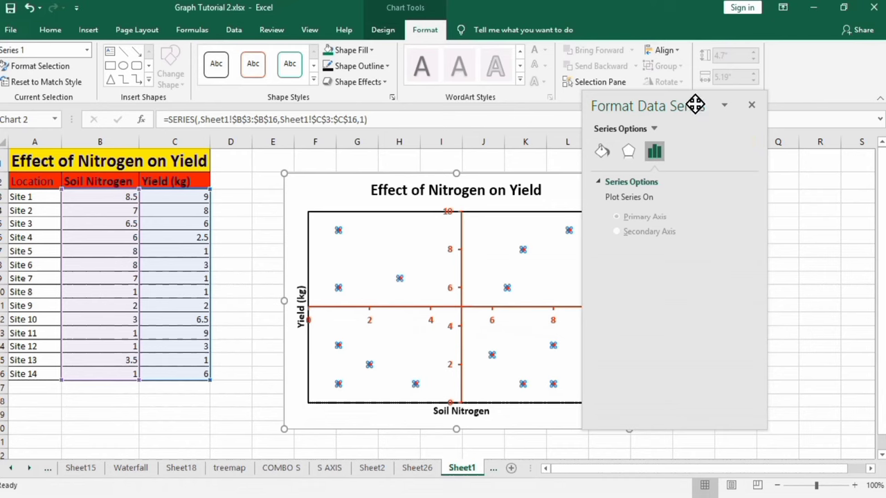
left_click_drag(696, 101, 755, 111)
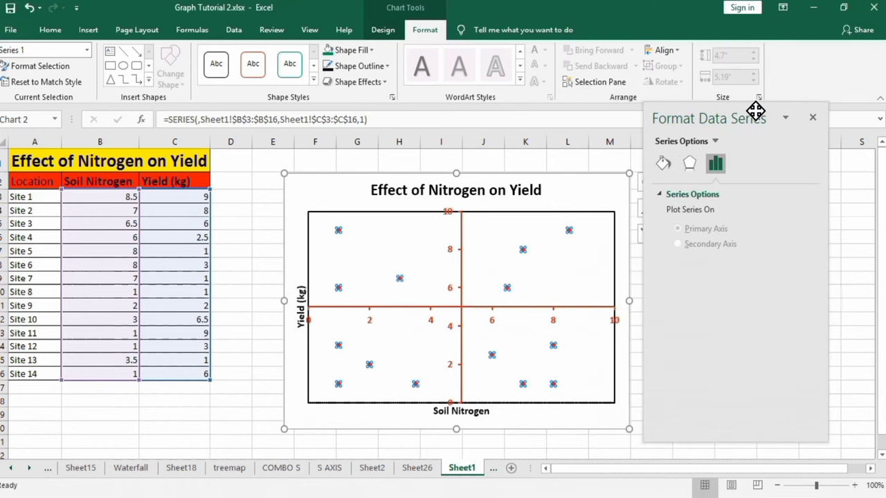
left_click(663, 166)
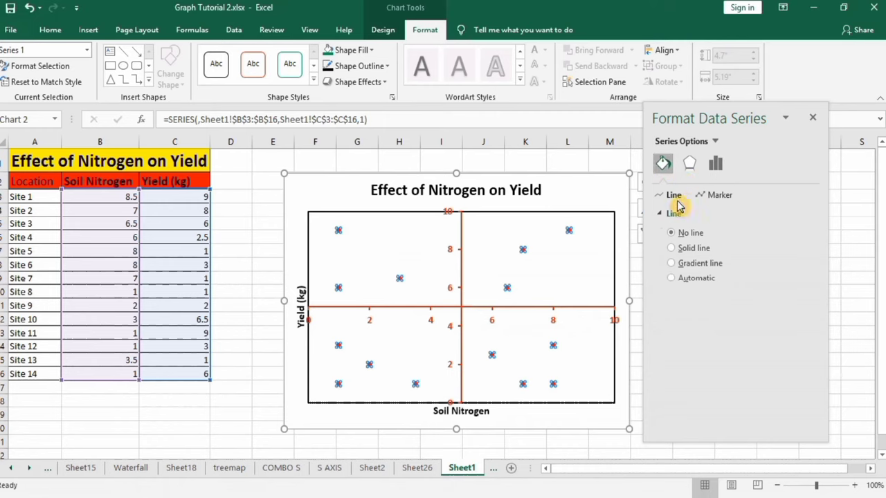
left_click(718, 197)
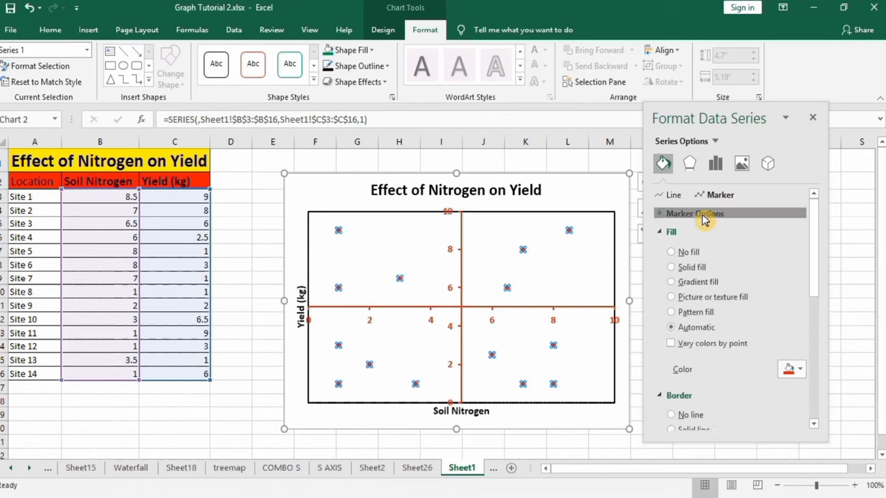
left_click(698, 214)
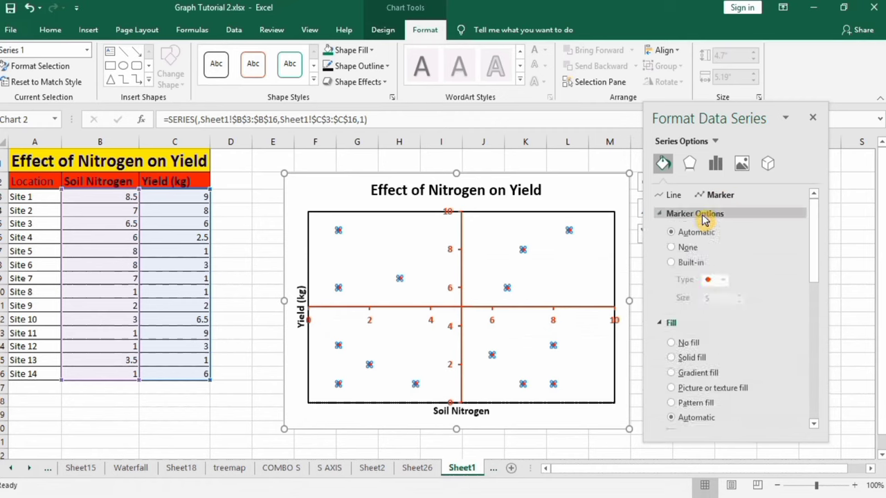
left_click(671, 264)
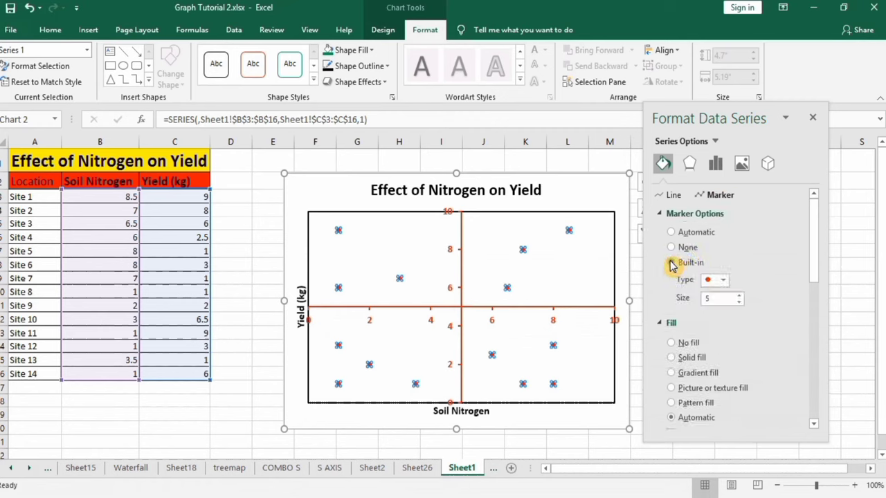
left_click(725, 280)
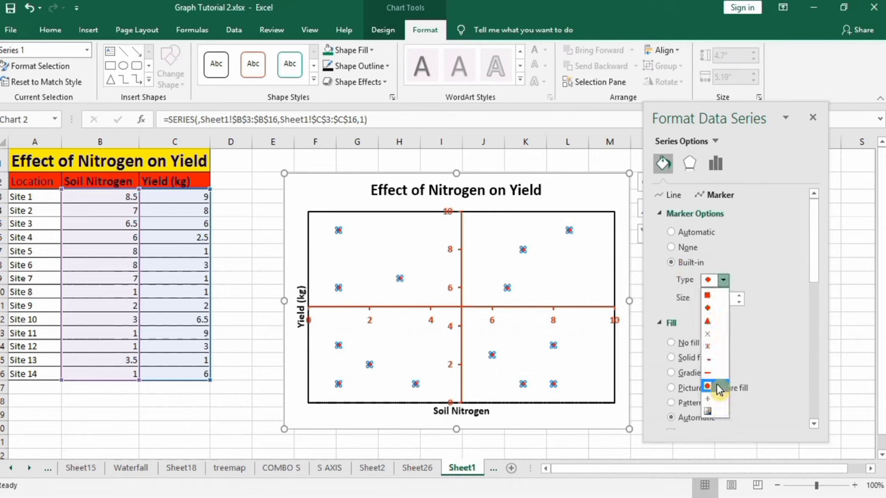
left_click(708, 386)
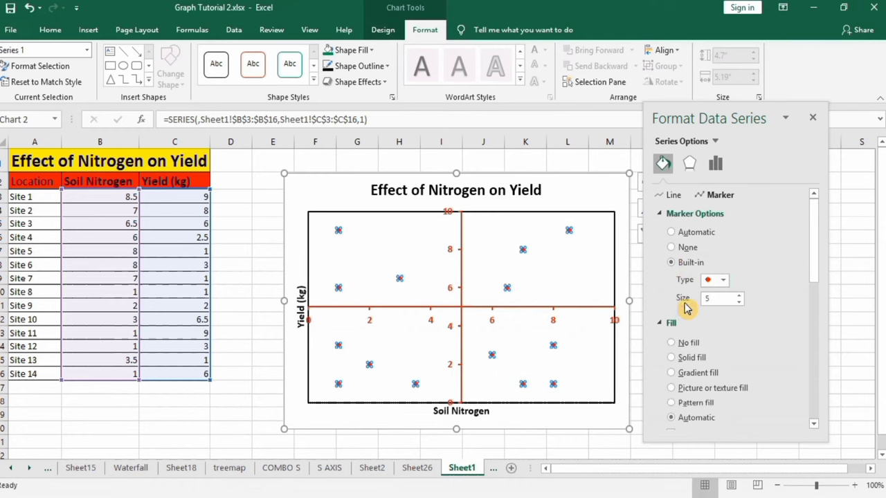
Increase the size of the data series markers to 9.
left_click(738, 295)
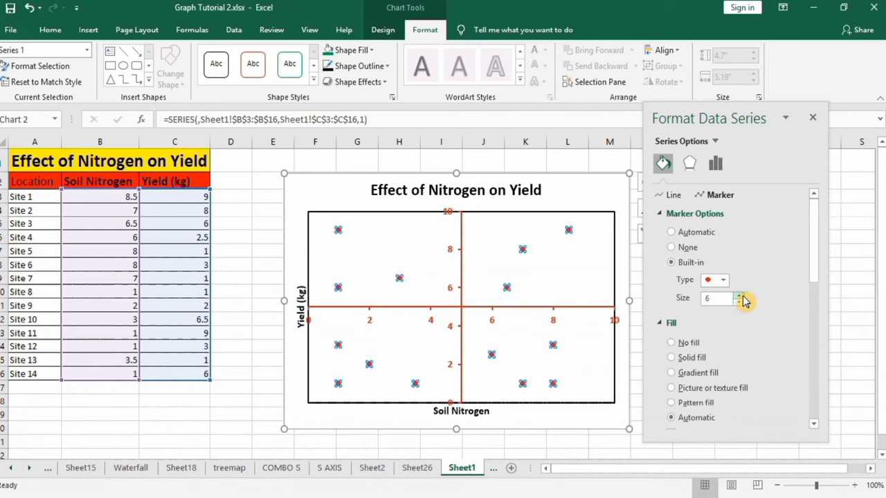
left_click(739, 295)
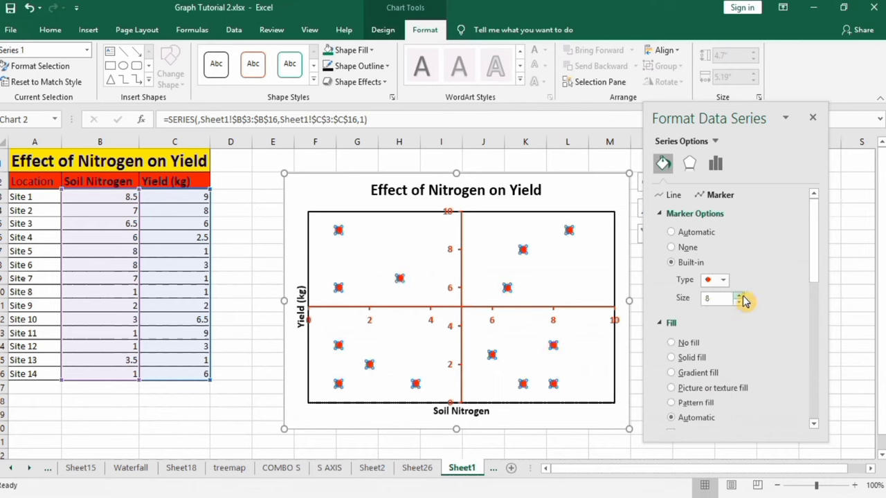
left_click(739, 296)
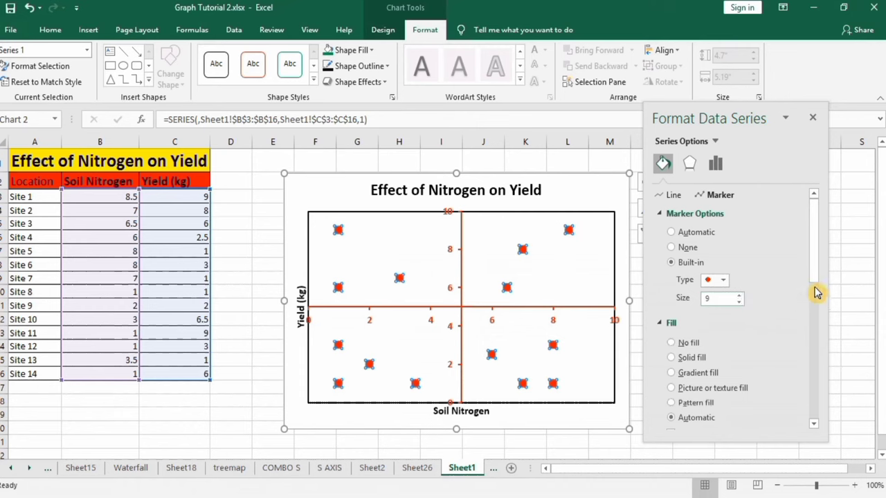
Give the data series markers a solid purple fill with no border line, close the formatting pane and deselect the chart.
left_click_drag(813, 265, 814, 294)
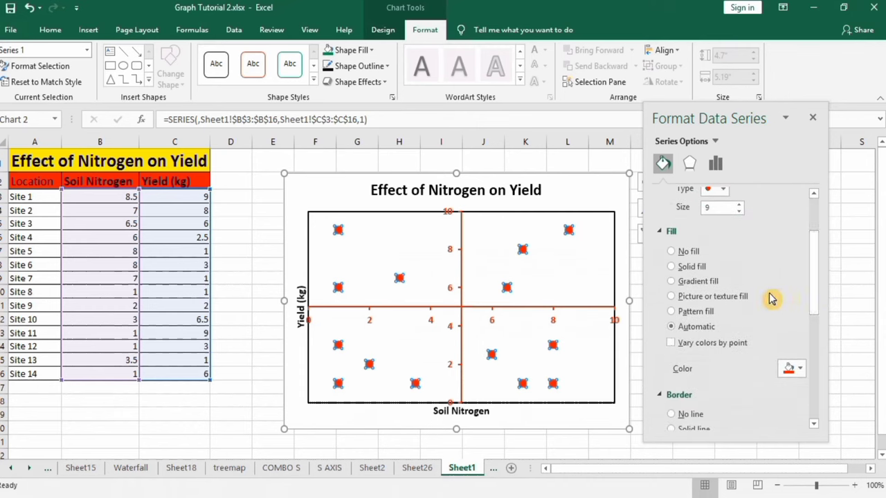
left_click(671, 269)
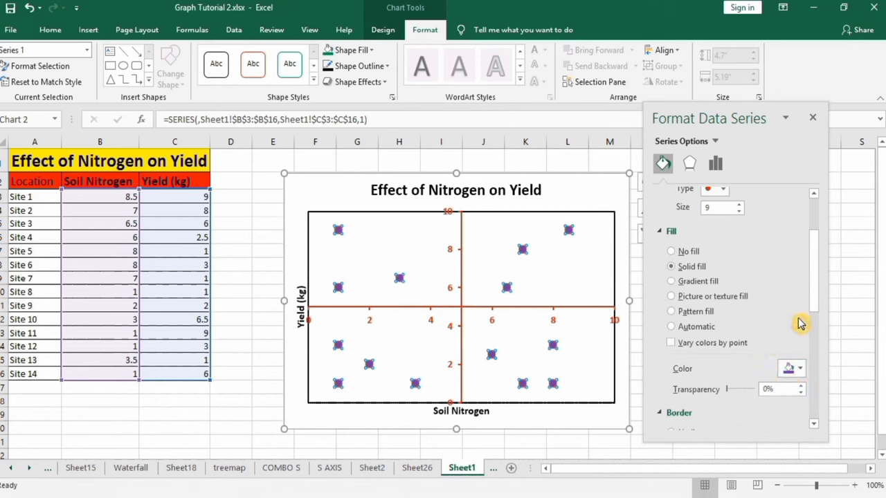
left_click_drag(813, 283, 817, 318)
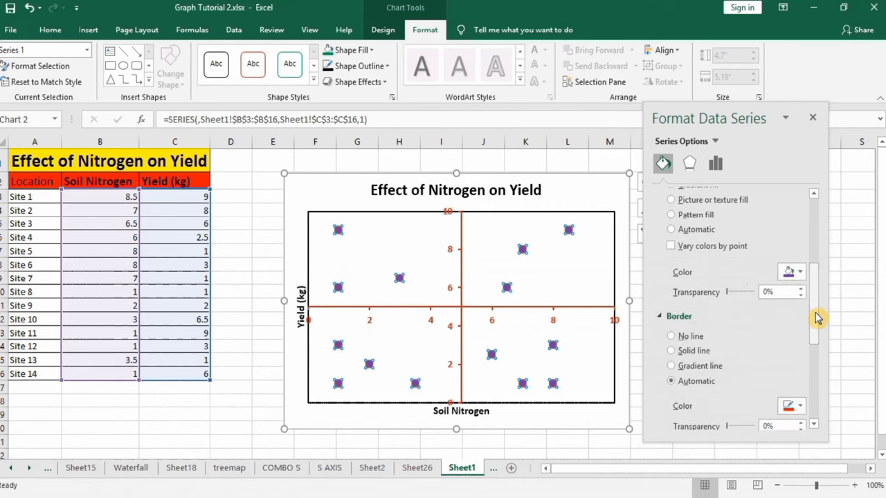
left_click(672, 337)
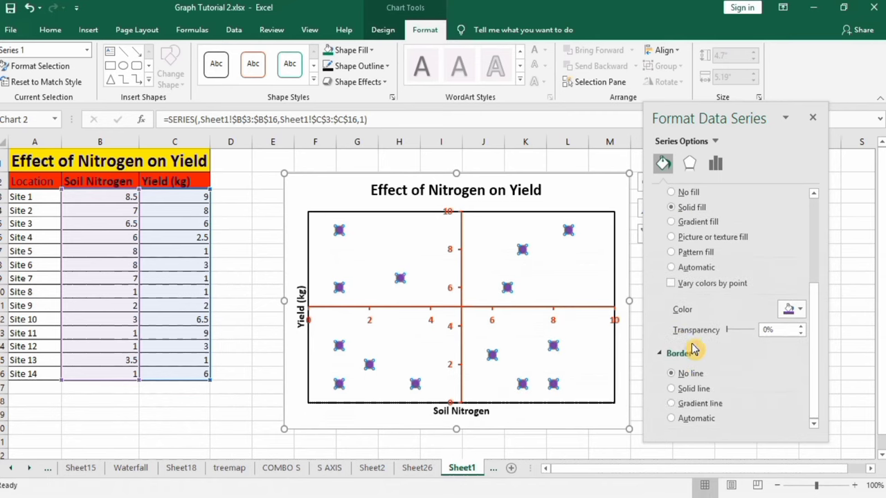
mouse_move(817, 294)
left_mouse_down()
mouse_move(818, 309)
mouse_move(813, 213)
left_mouse_up()
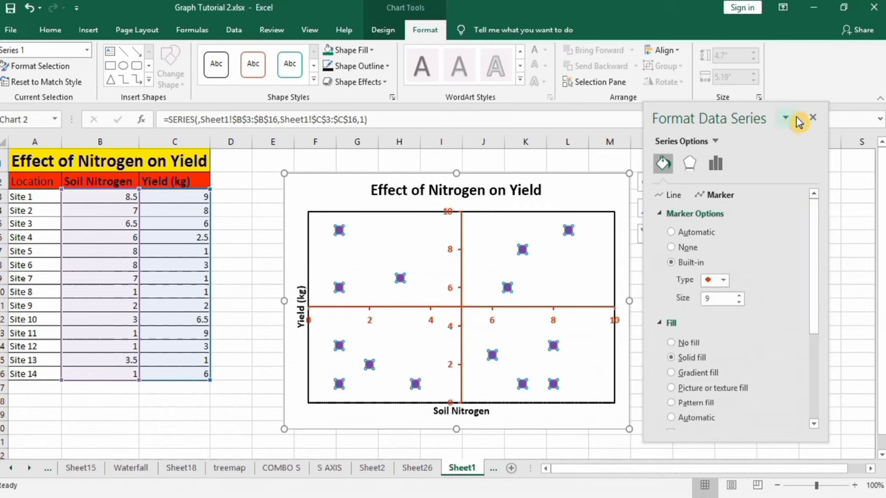
left_click(812, 118)
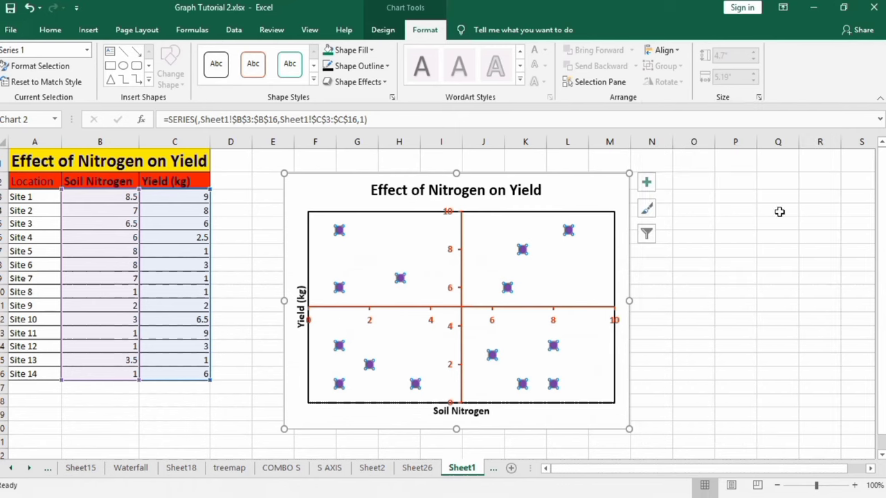
left_click(724, 316)
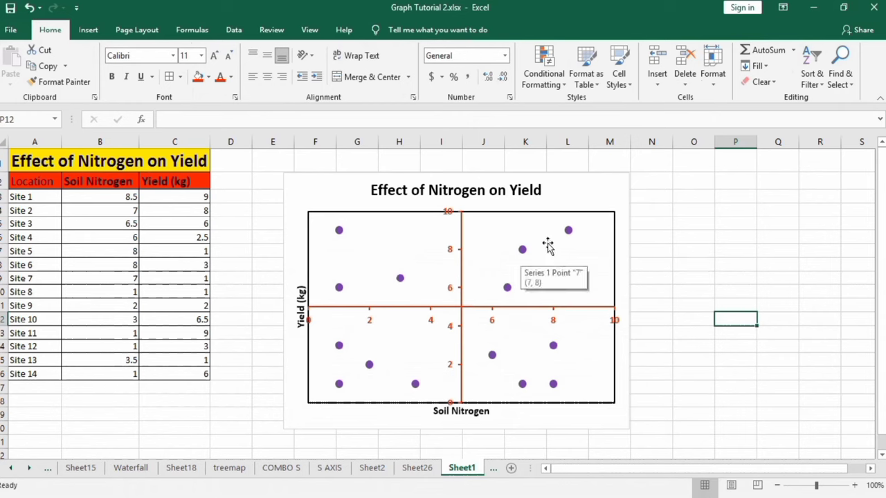
Add data labels to the points of the scatter chart's series and deselect the chart.
mouse_move(562, 232)
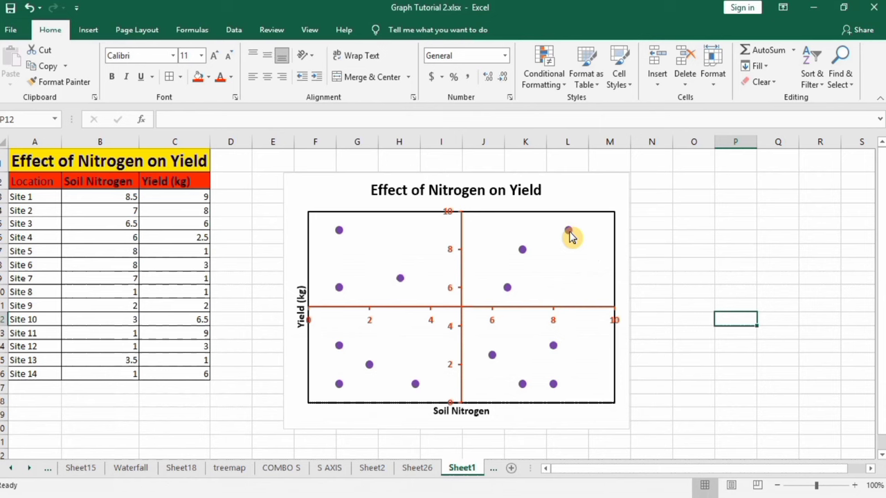
left_click(568, 233)
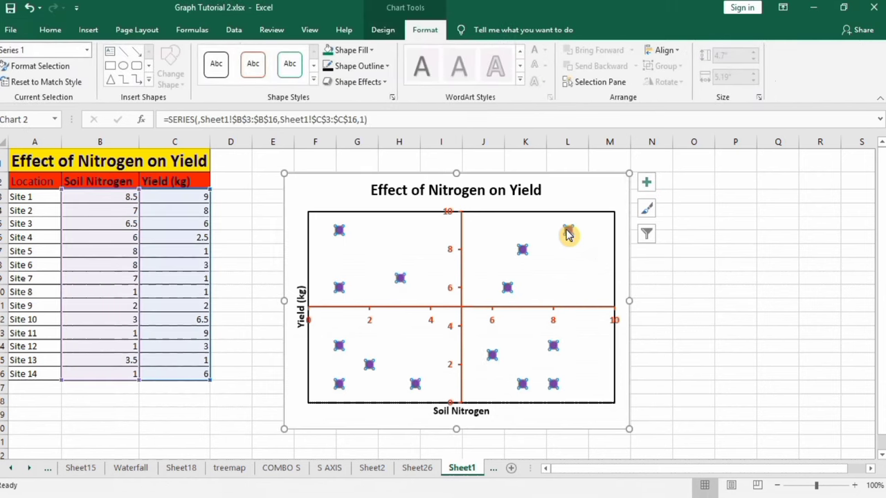
left_click(647, 183)
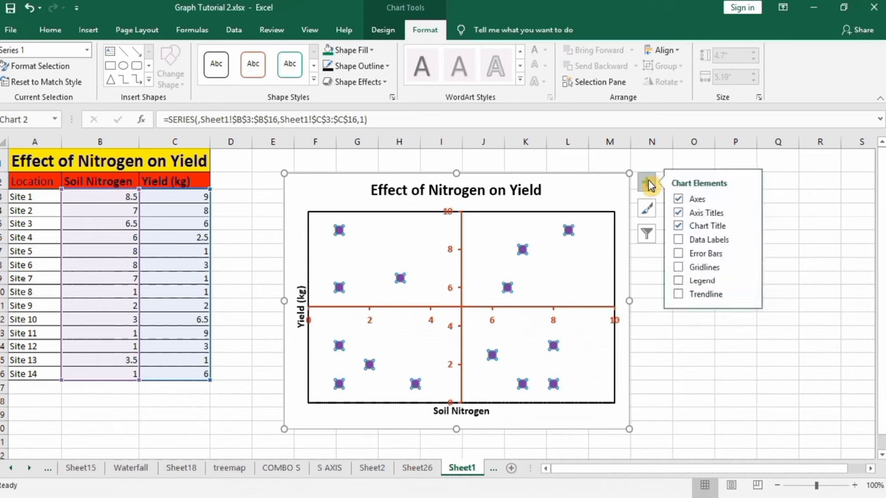
left_click(677, 240)
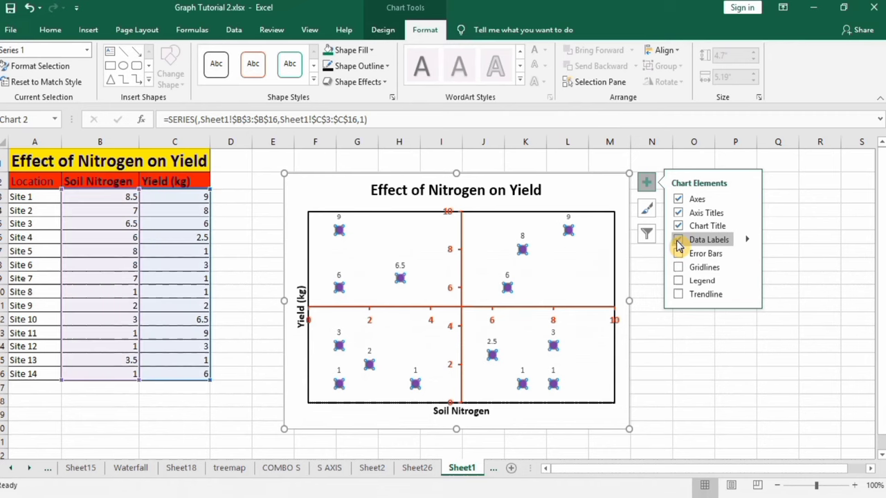
left_click(658, 342)
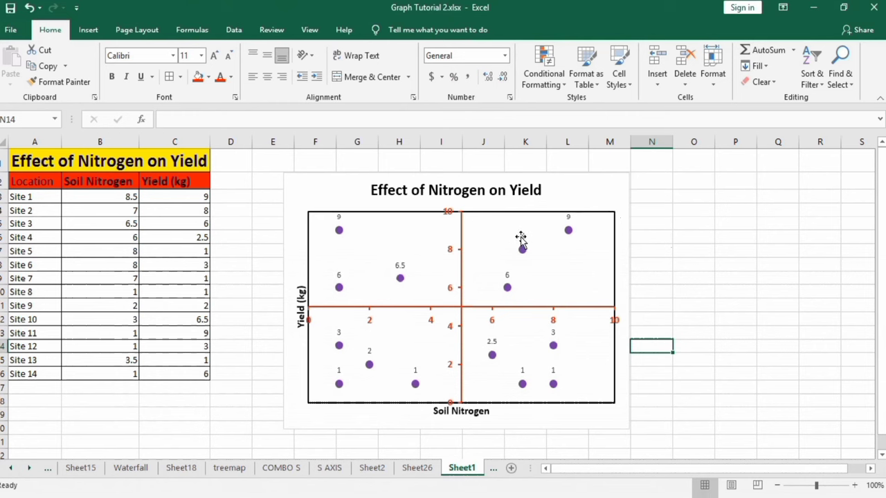
Make the data labels show values from cells, using the site names in A3:A16 as the label range.
left_click(521, 237)
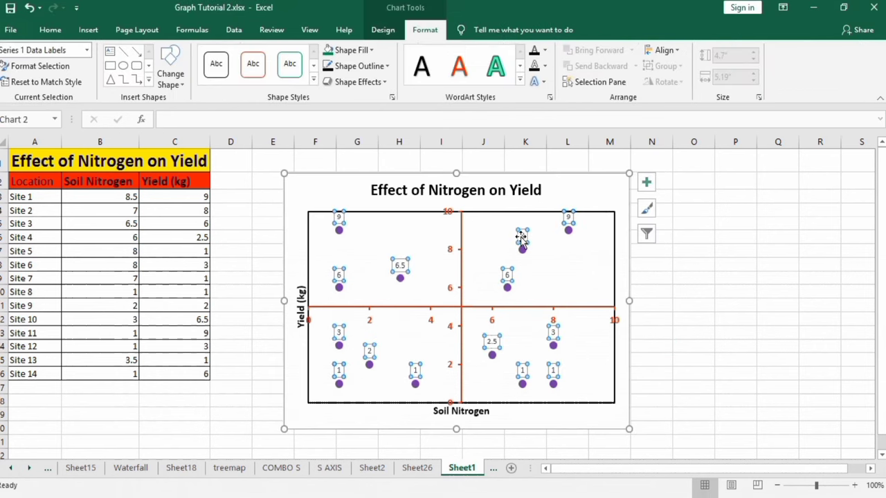
right_click(521, 237)
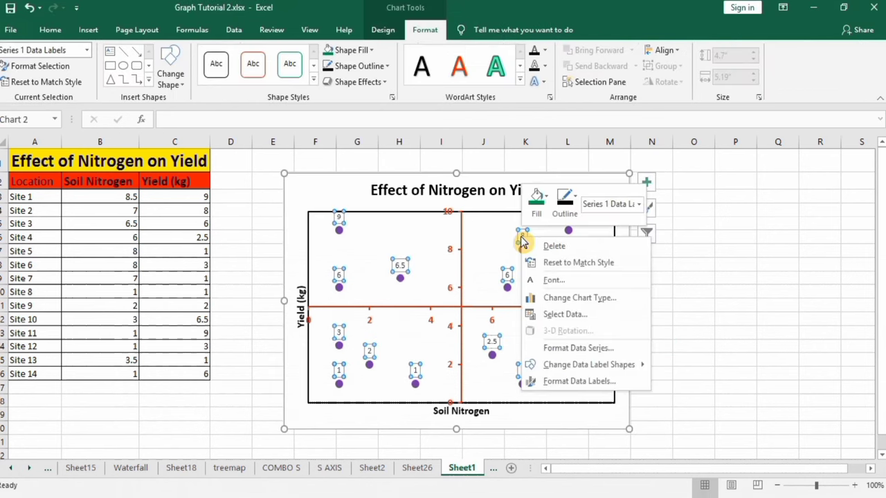
left_click(572, 382)
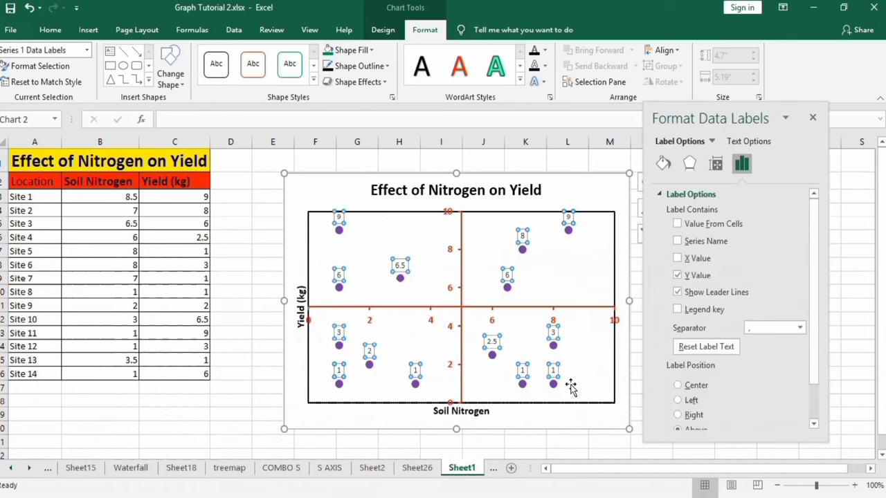
left_click(678, 225)
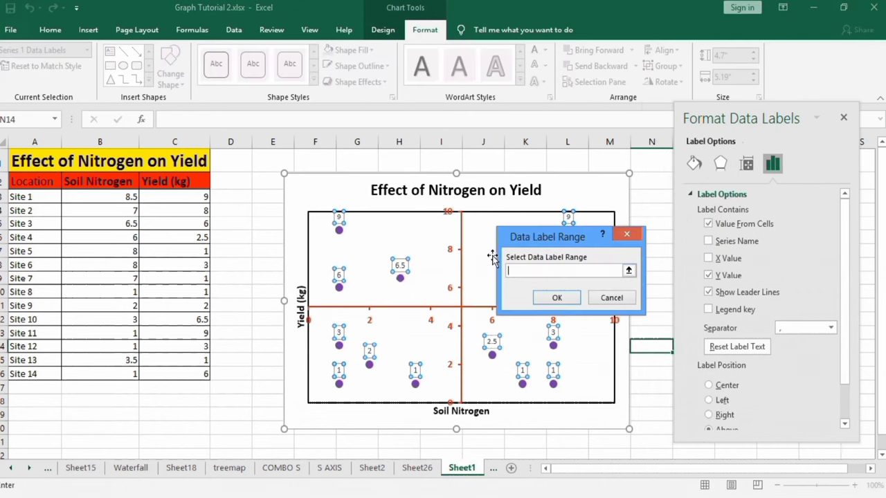
left_click(44, 199)
left_click_drag(44, 197, 50, 372)
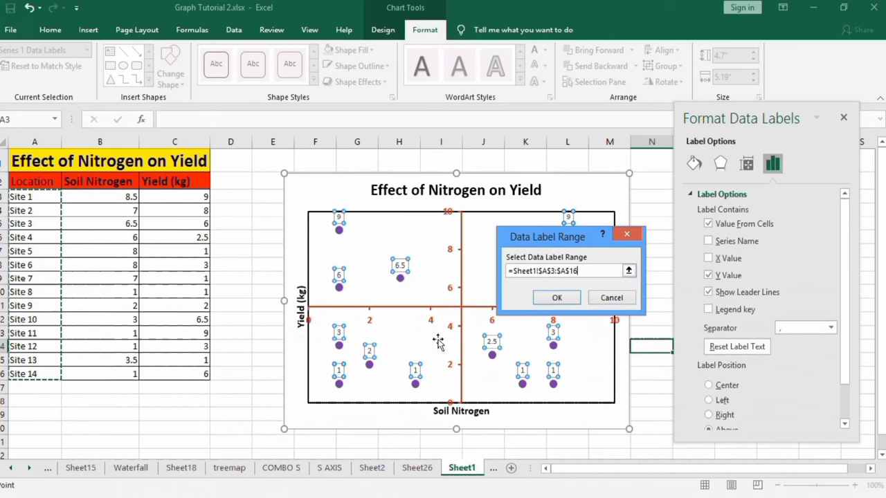
left_click(557, 298)
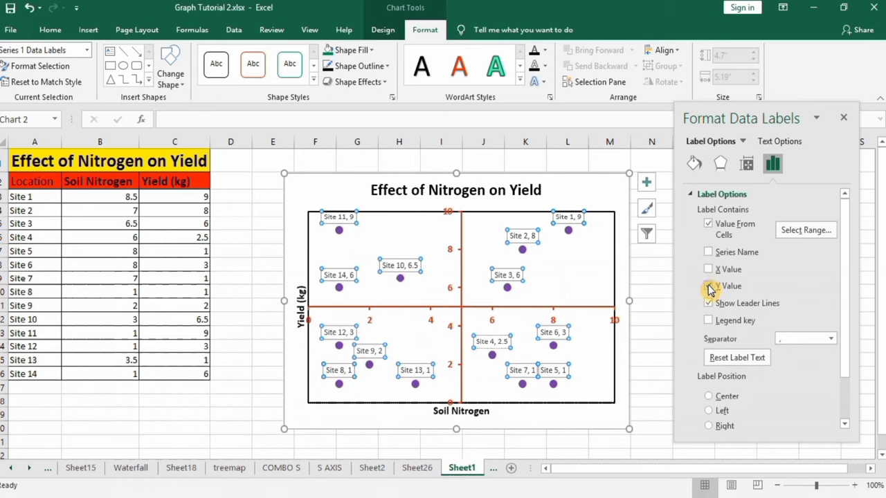
Remove the Y value from the data labels and make the label text bold.
left_click(708, 286)
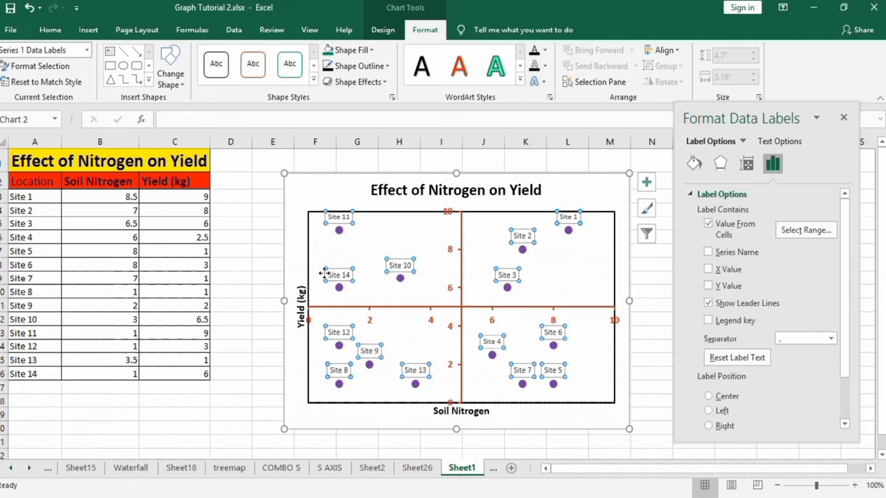
left_click(52, 31)
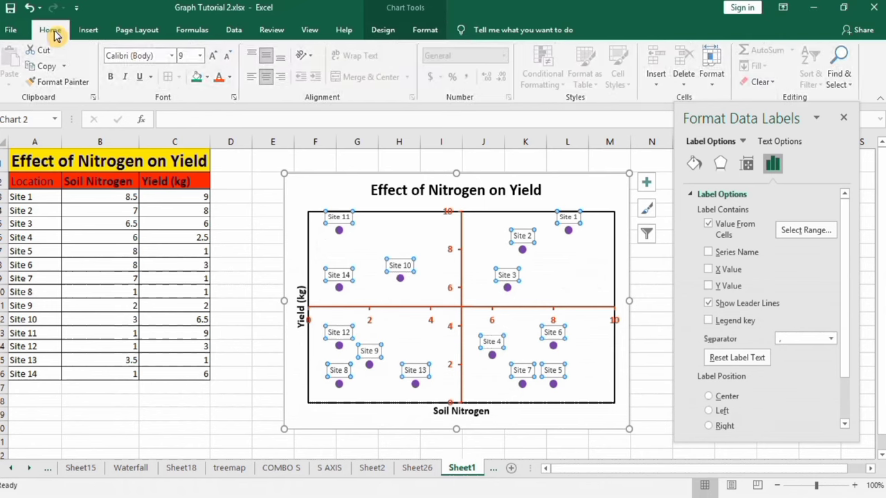
left_click(112, 78)
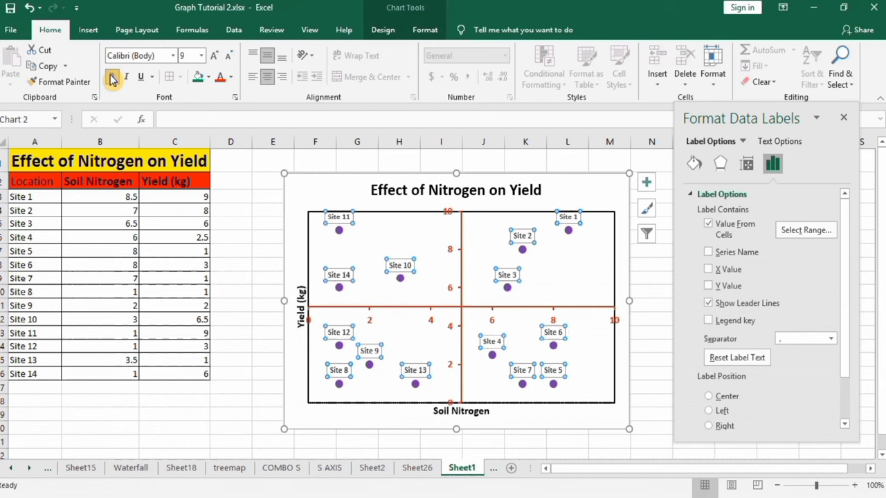
Make the data label text black and set its font size to 14.
left_click(232, 78)
left_click(222, 98)
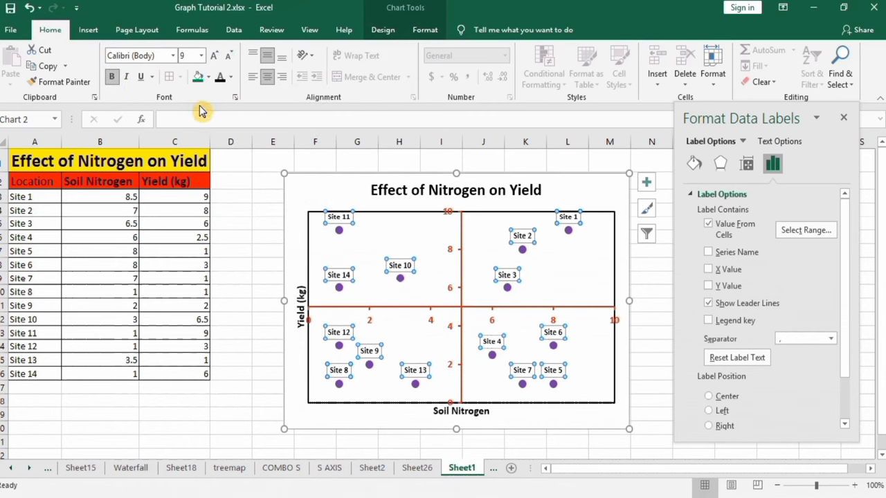
left_click(201, 56)
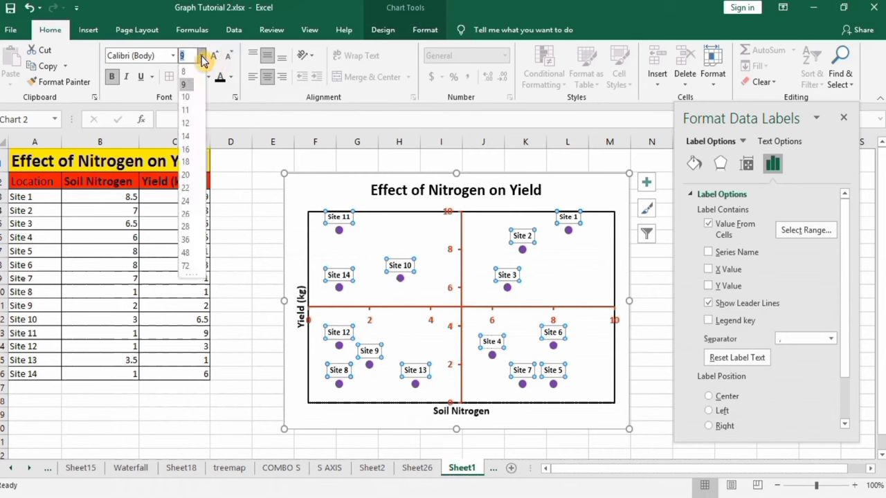
left_click(190, 137)
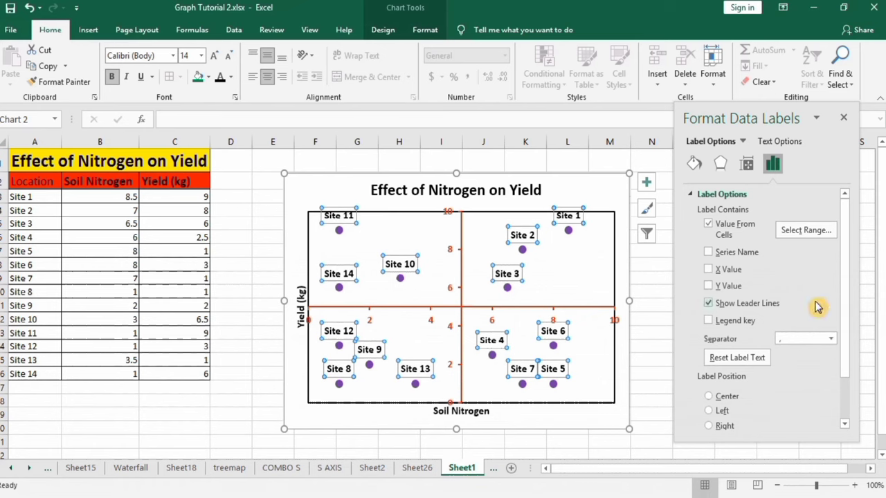
Try the Above and Center positions for the data labels and settle on Left of the markers.
scroll(845, 306, "down", 1)
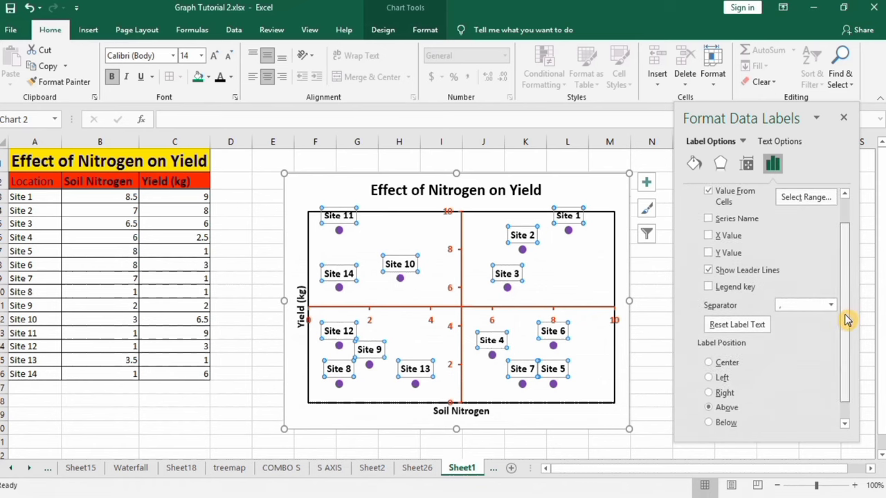
left_click(724, 407)
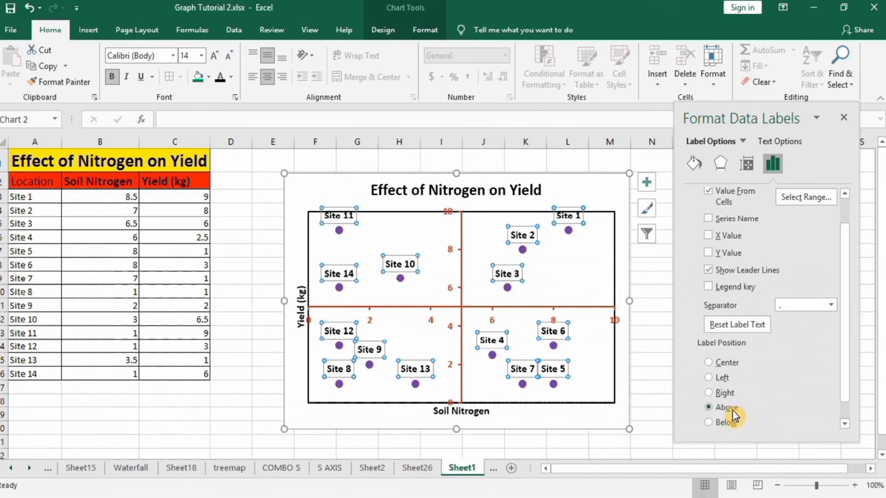
left_click(708, 366)
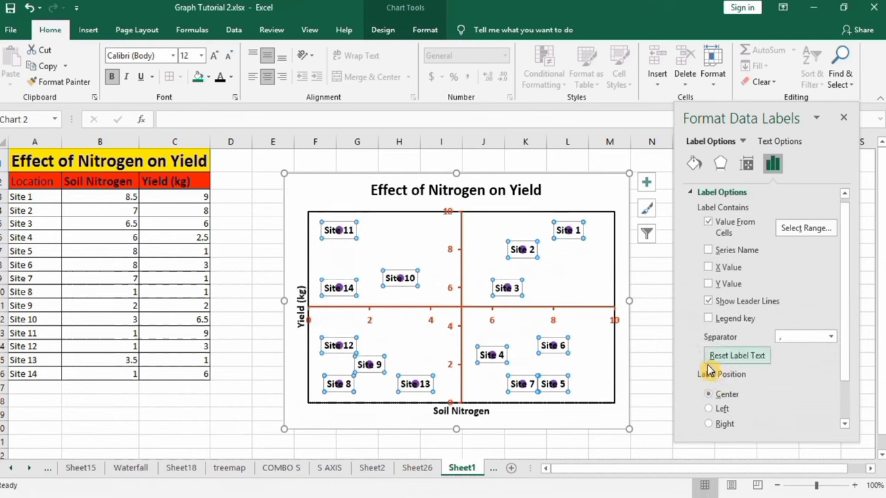
left_click(710, 411)
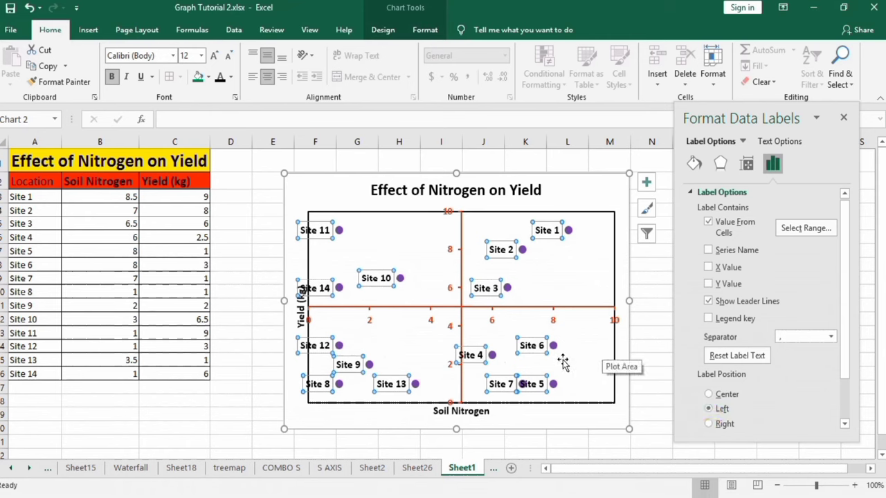
Move only the Site 5 label to the right side of its marker and deselect the chart.
left_click(530, 375)
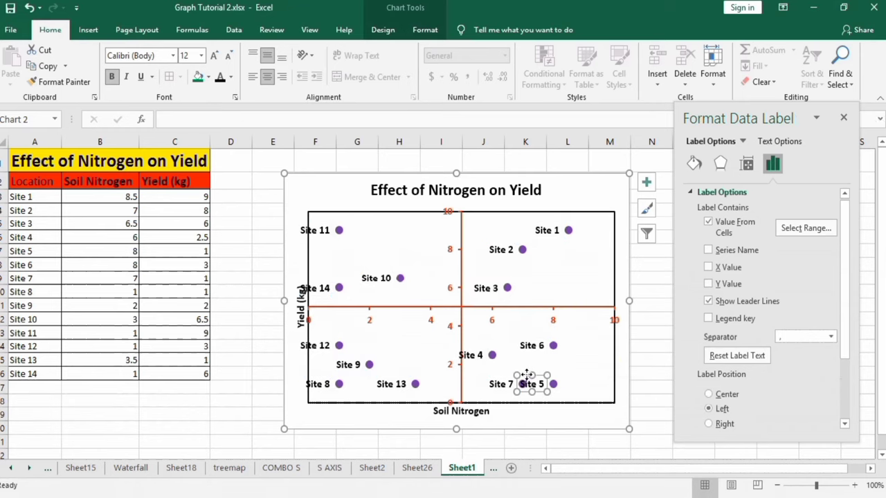
left_click_drag(530, 376, 572, 372)
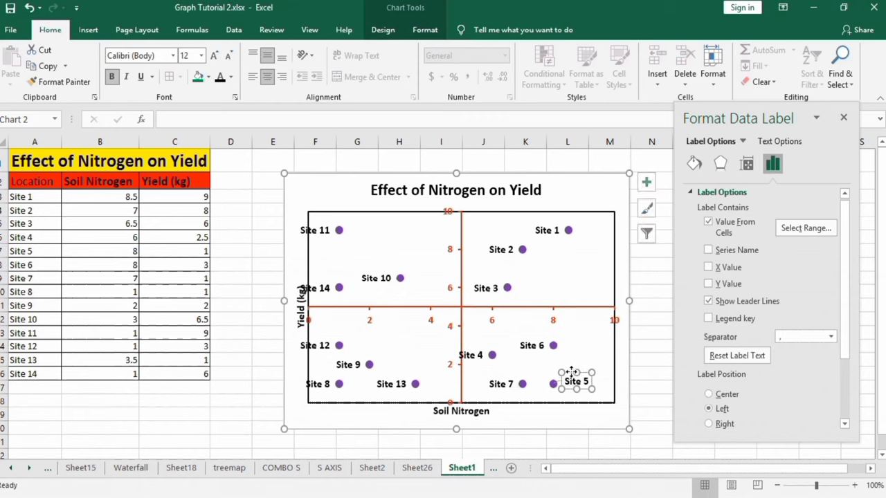
left_click(652, 346)
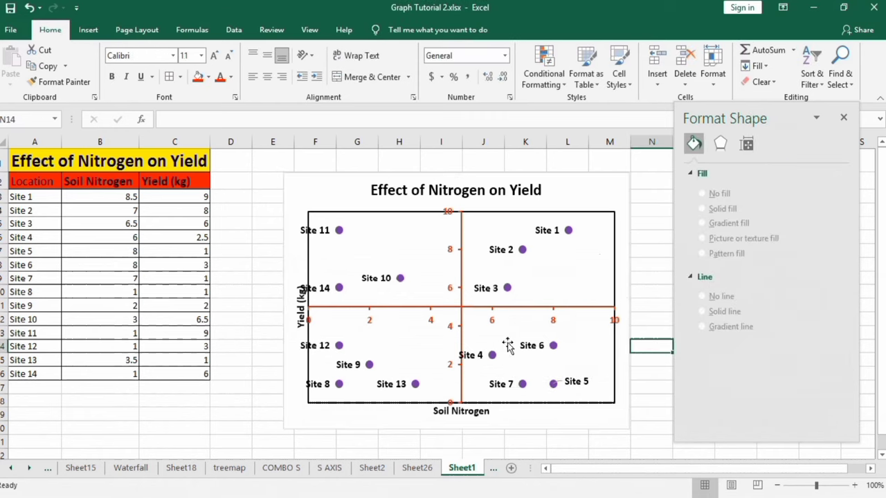